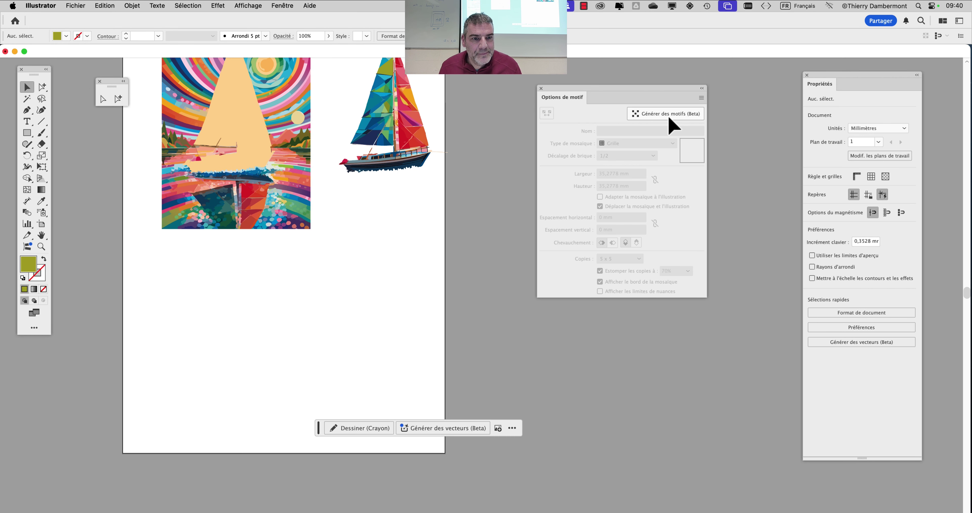
# - Generate patterns from the prompt "papillons sur des fleurs durant la nuit avec des étoiles"
pyautogui.click(668, 116)
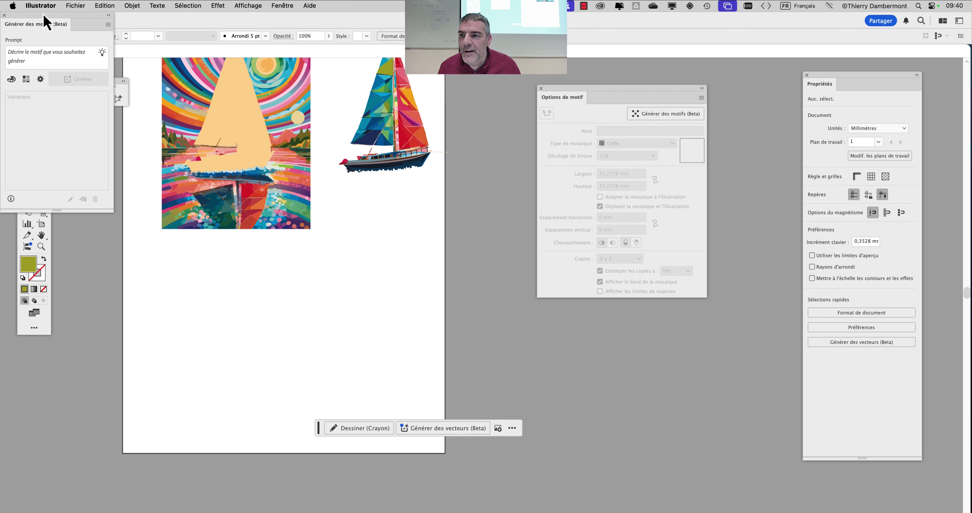
pyautogui.moveTo(42, 14); pyautogui.dragTo(433, 92)
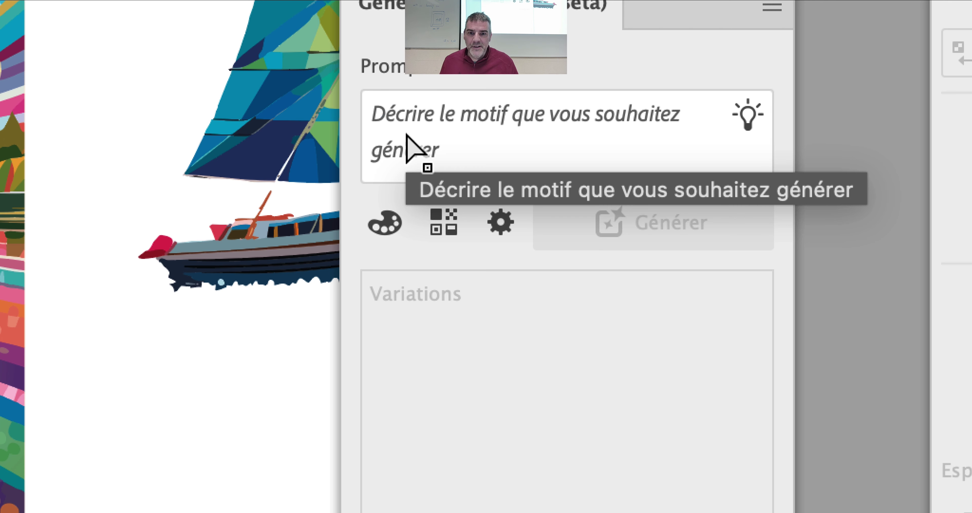
pyautogui.click(411, 133)
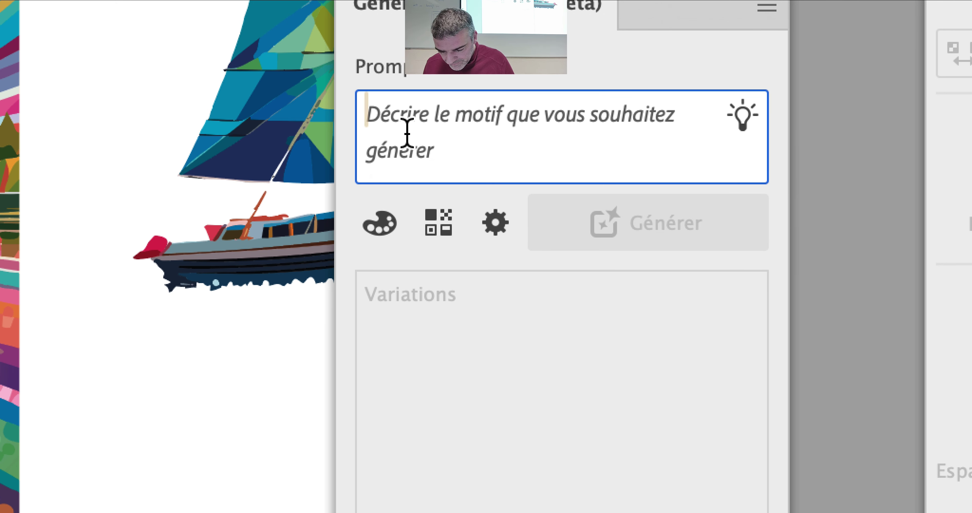
pyautogui.write('p')
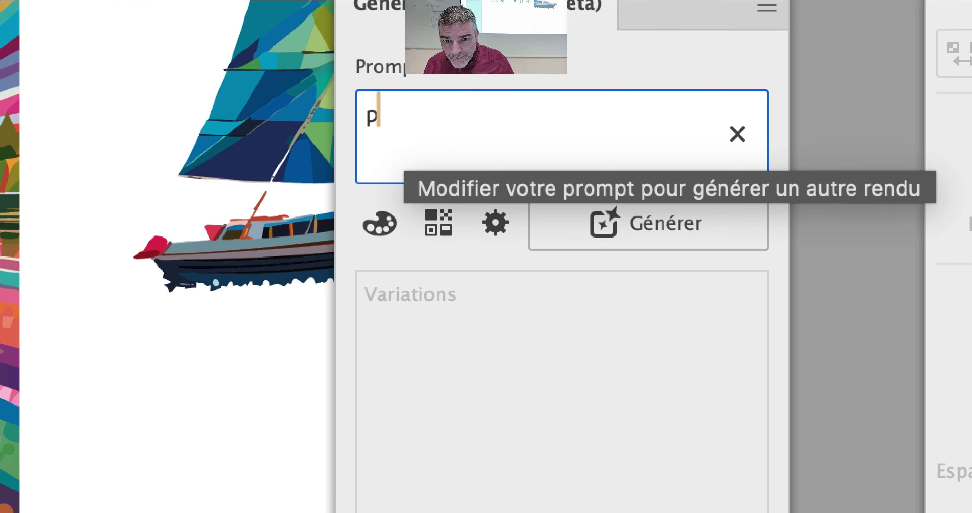
pyautogui.write('apillon')
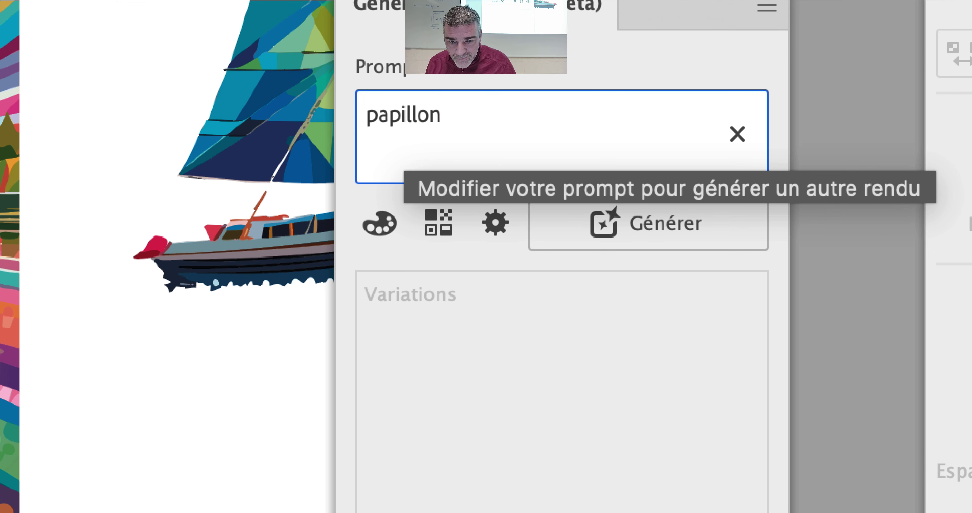
pyautogui.write('s')
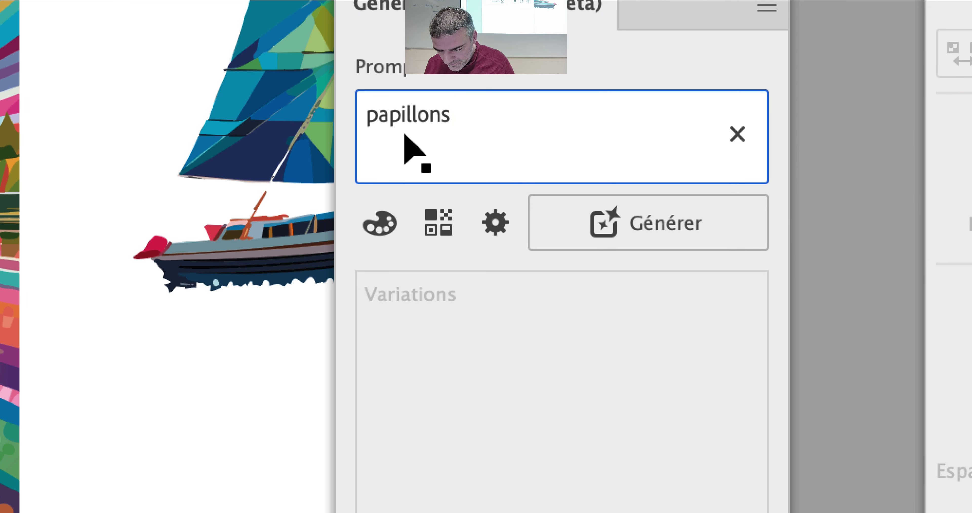
pyautogui.write(' sur des fleurs')
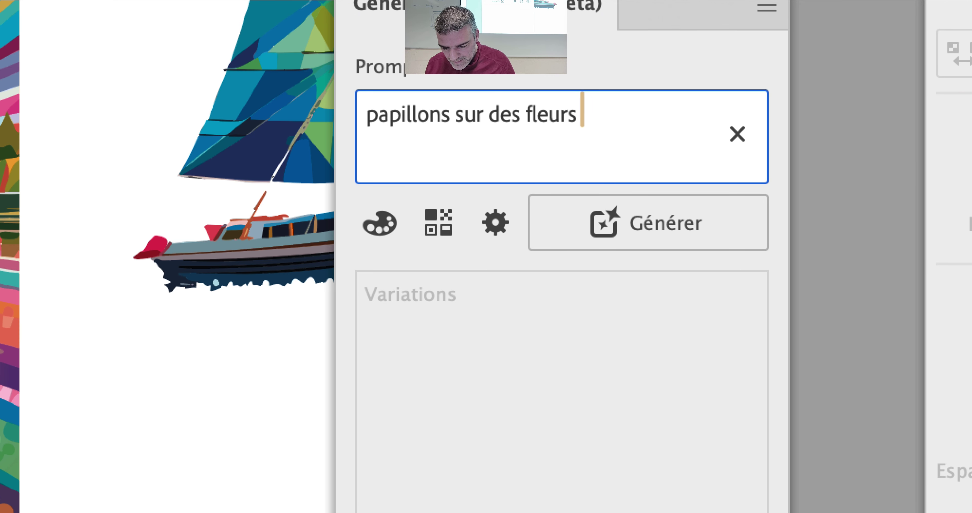
pyautogui.write('durant la nu')
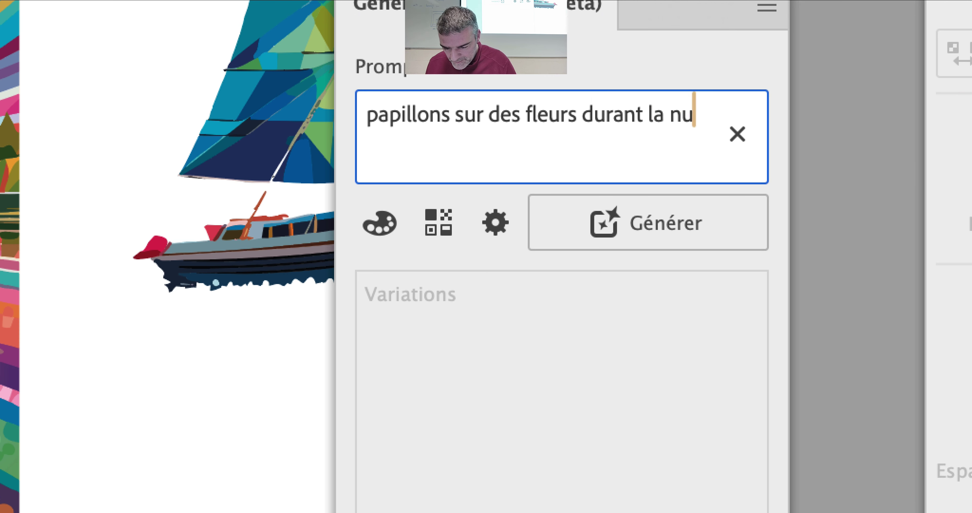
pyautogui.write('it avec des étoiles')
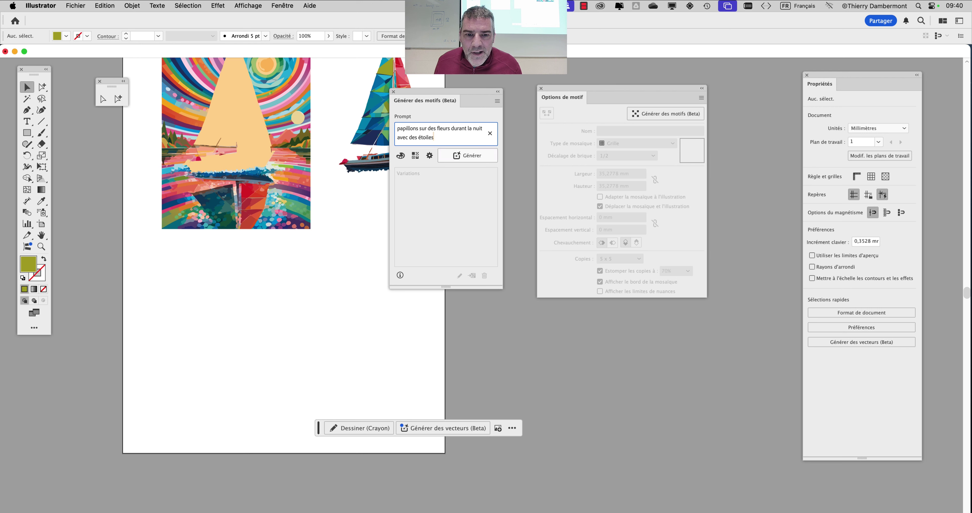
pyautogui.click(471, 157)
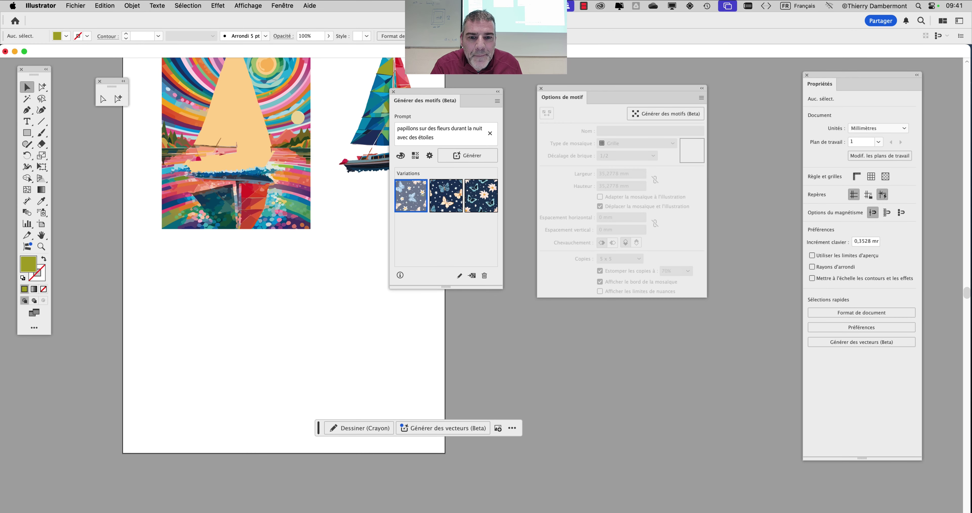
# - Move the pattern windows away from the artwork and draw a hexagon about 62.4 × 63.5 mm below the left sailboat illustration
pyautogui.moveTo(604, 87); pyautogui.dragTo(718, 83)
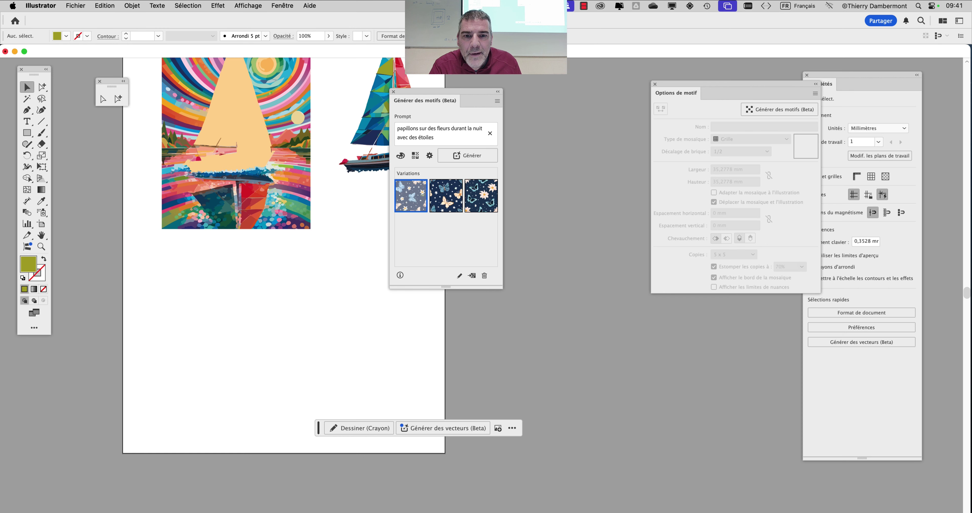
pyautogui.moveTo(445, 91); pyautogui.dragTo(543, 76)
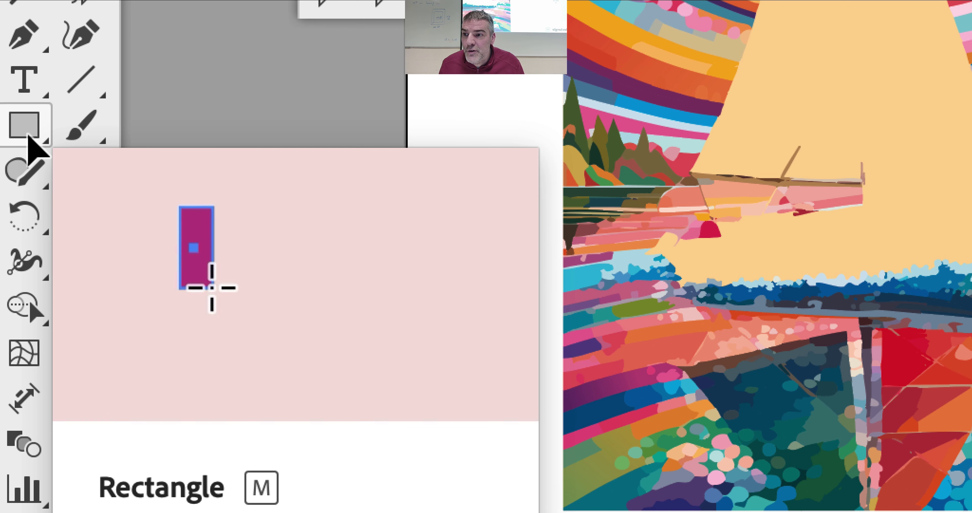
pyautogui.click(29, 136)
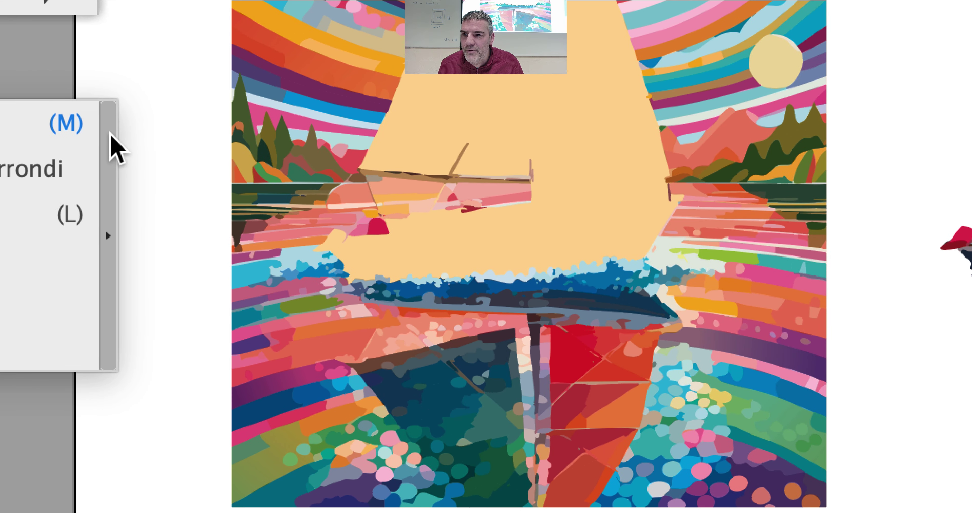
pyautogui.click(110, 133)
pyautogui.scroll(-5, 130, 162)
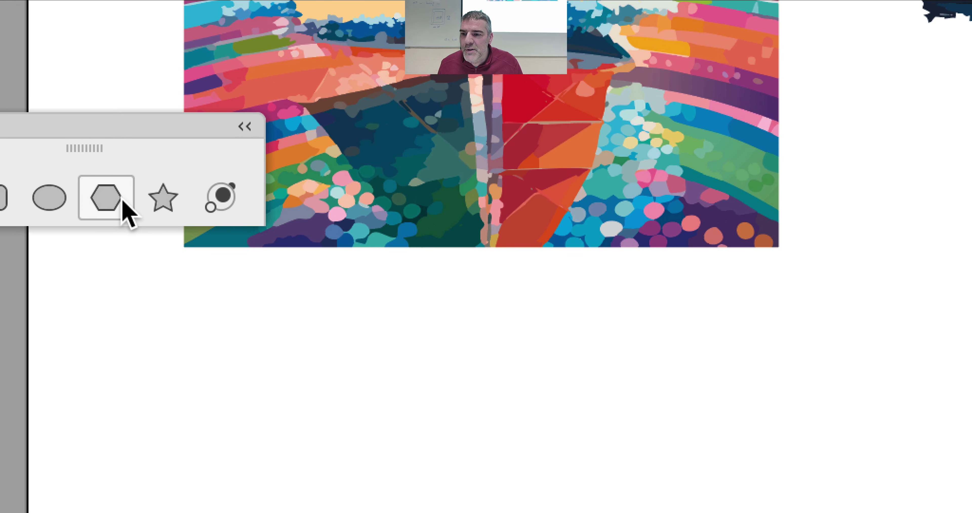
pyautogui.click(120, 200)
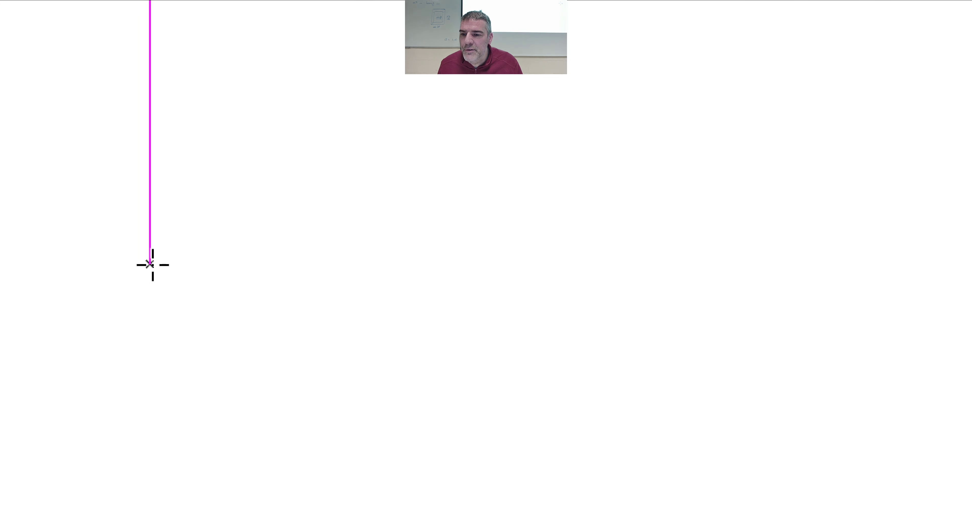
pyautogui.moveTo(150, 264); pyautogui.dragTo(298, 402)
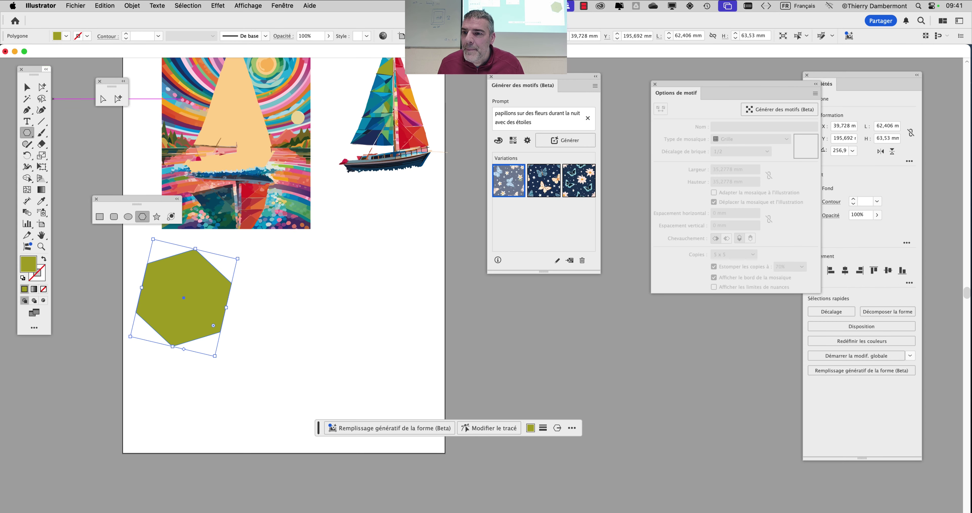
# - Make the hexagon's fill active, then display the Nuancier swatches and enlarge their window beside the hexagon
pyautogui.moveTo(44, 69); pyautogui.dragTo(56, 67)
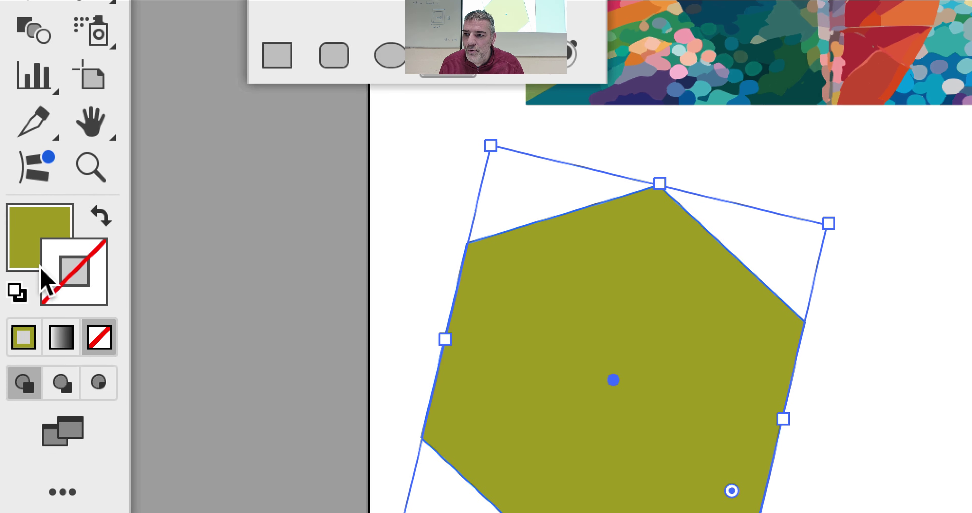
pyautogui.click(41, 266)
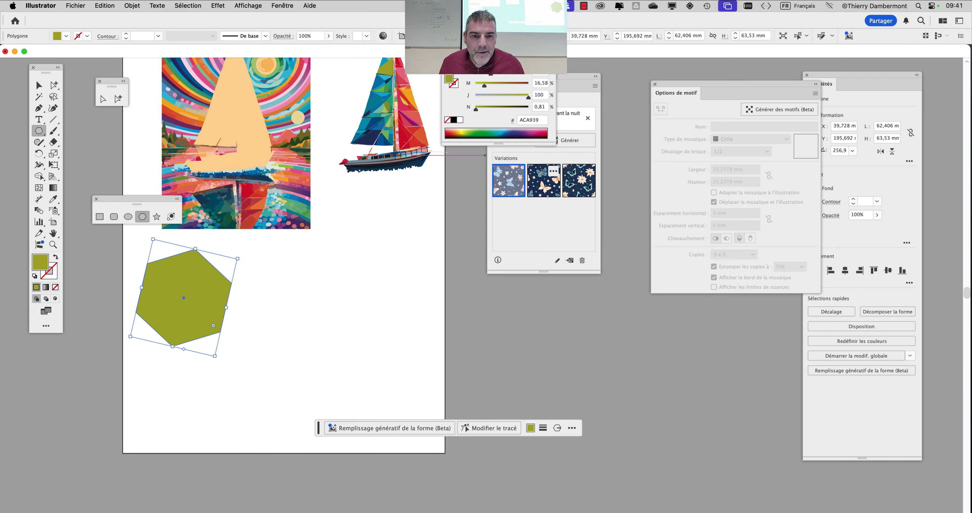
pyautogui.moveTo(679, 84); pyautogui.dragTo(705, 86)
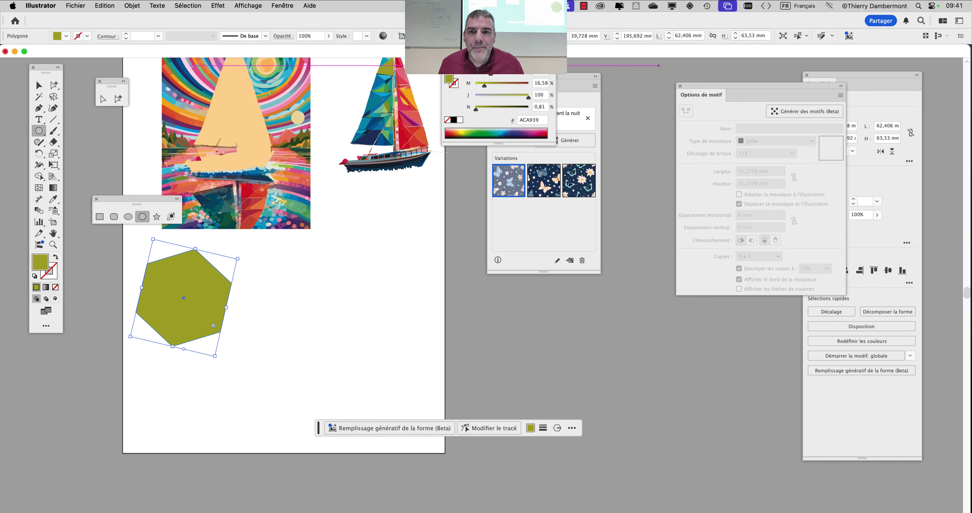
pyautogui.click(282, 5)
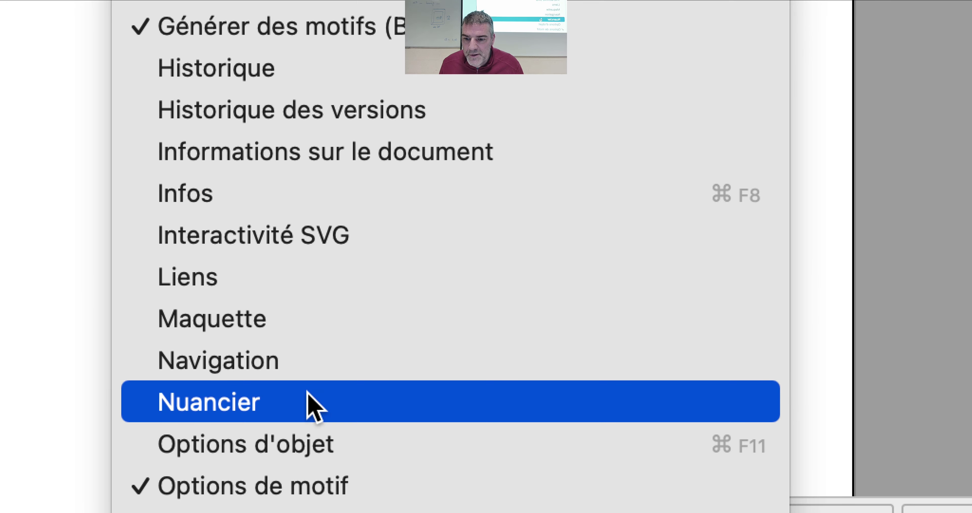
pyautogui.click(312, 403)
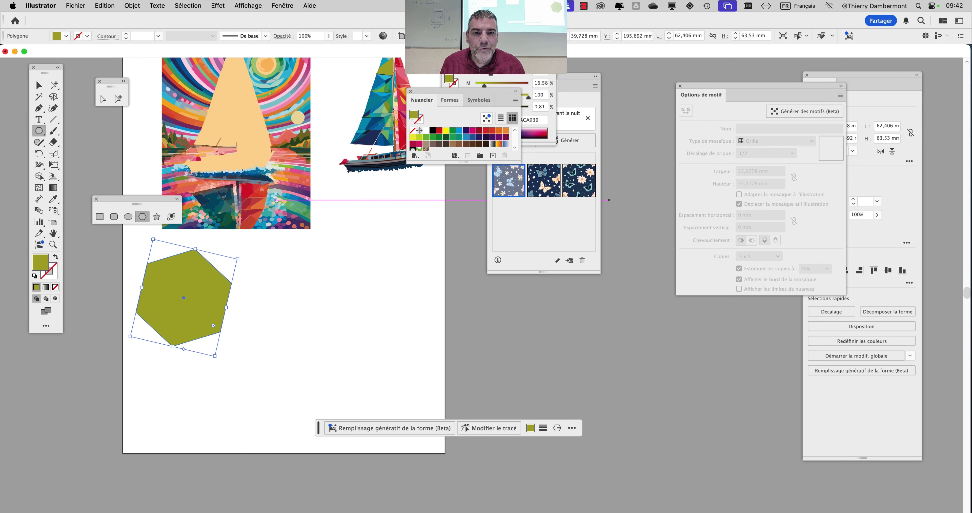
pyautogui.moveTo(465, 91); pyautogui.dragTo(406, 167)
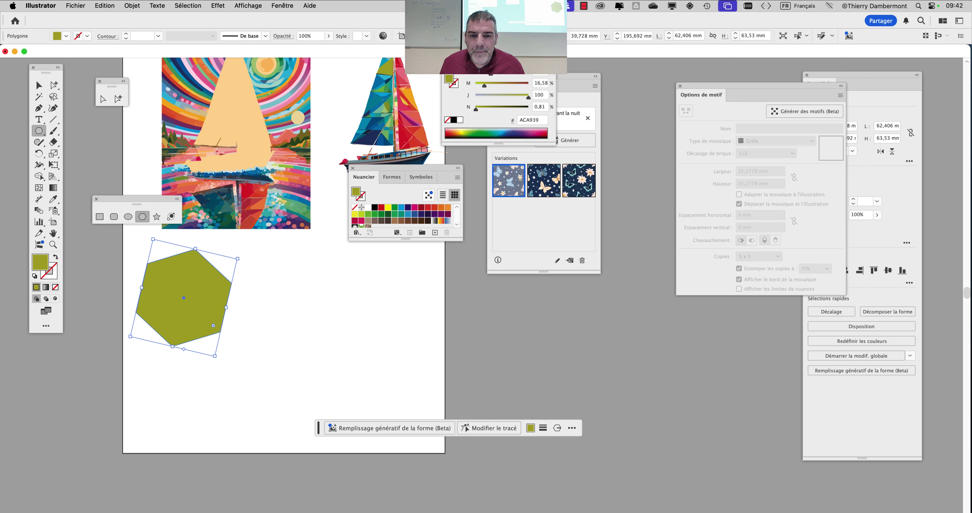
pyautogui.moveTo(462, 239); pyautogui.dragTo(479, 339)
# - Fill the hexagon with the second, third and first generated butterfly variations in turn, ending on the first
pyautogui.click(544, 188)
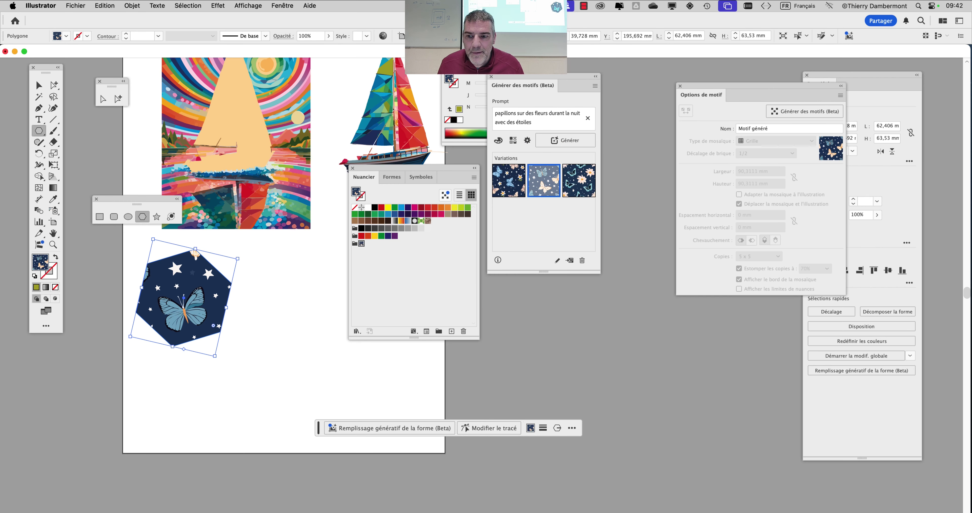
pyautogui.click(579, 181)
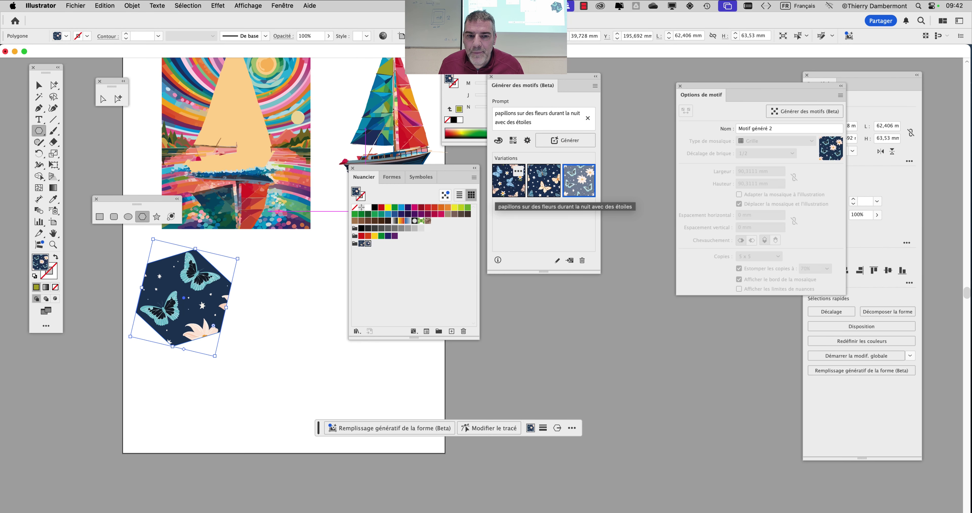
pyautogui.click(509, 181)
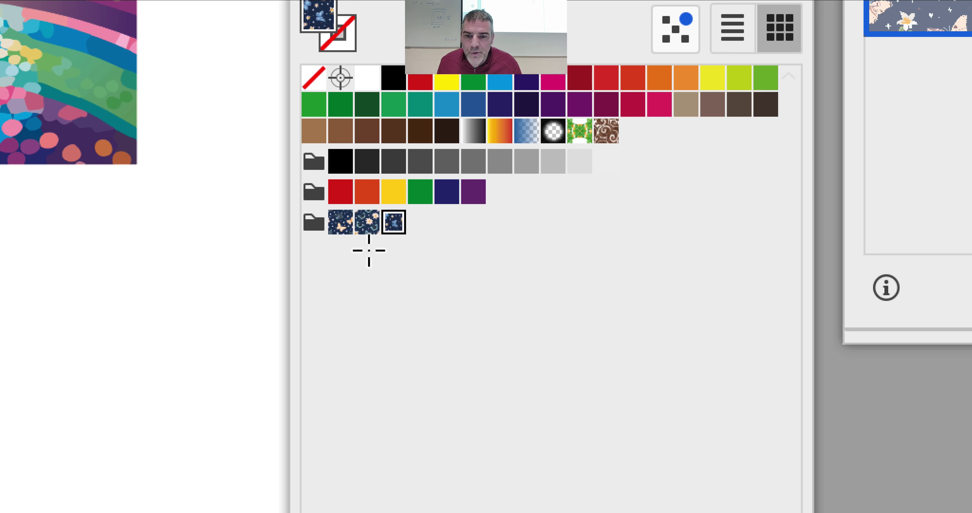
# - Try the three saved butterfly pattern swatches on the hexagon in turn, ending on the last one
pyautogui.click(341, 227)
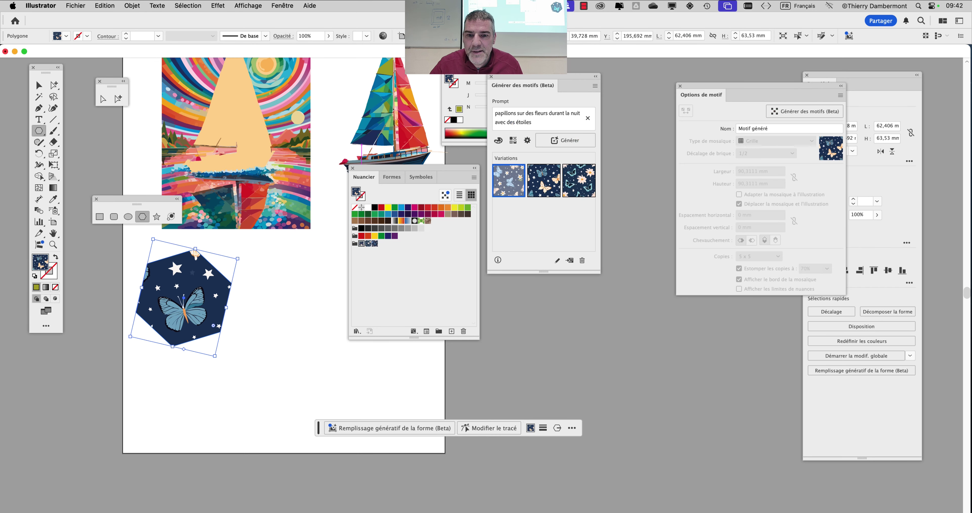
pyautogui.click(368, 243)
pyautogui.click(375, 244)
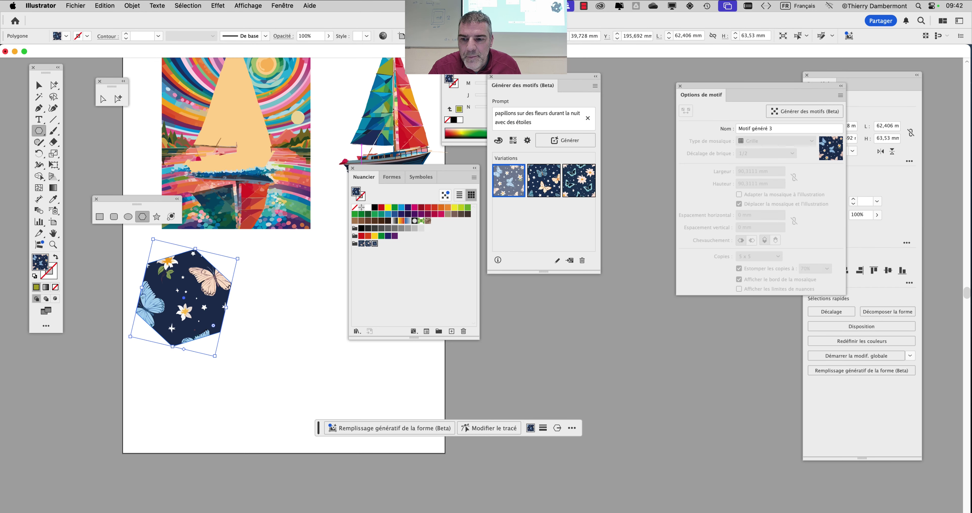
# - Move the pattern and swatch windows off the artboard, show the swatches as larger thumbnails, and resize the swatch window to fit
pyautogui.moveTo(520, 85); pyautogui.dragTo(710, 65)
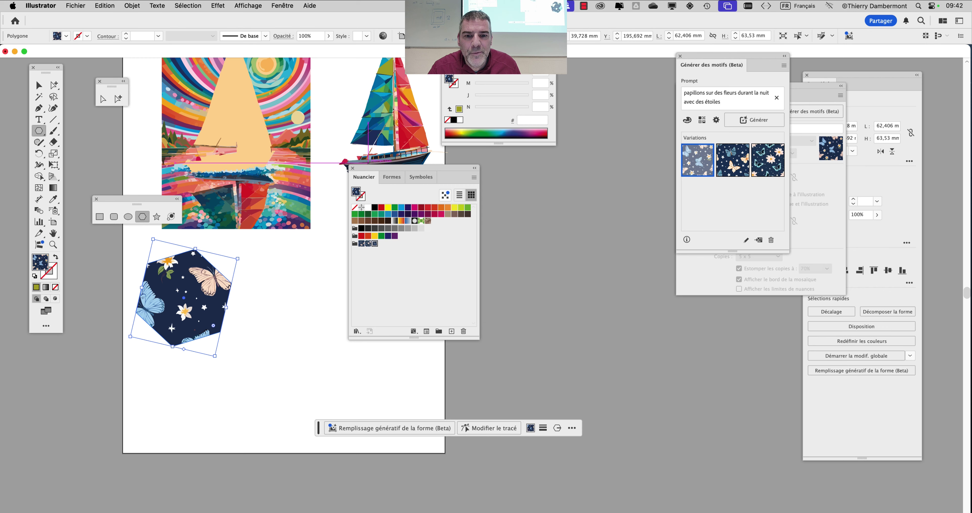
pyautogui.moveTo(415, 168); pyautogui.dragTo(530, 164)
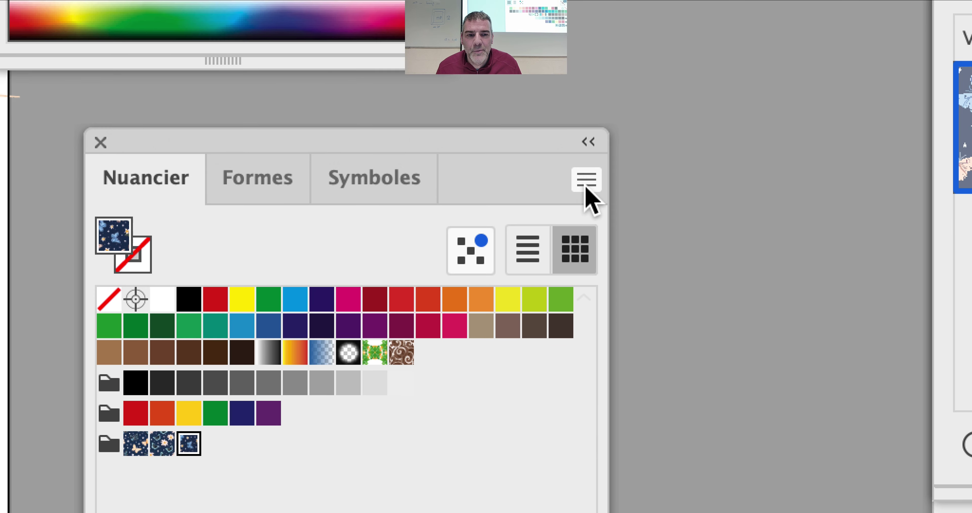
pyautogui.click(586, 183)
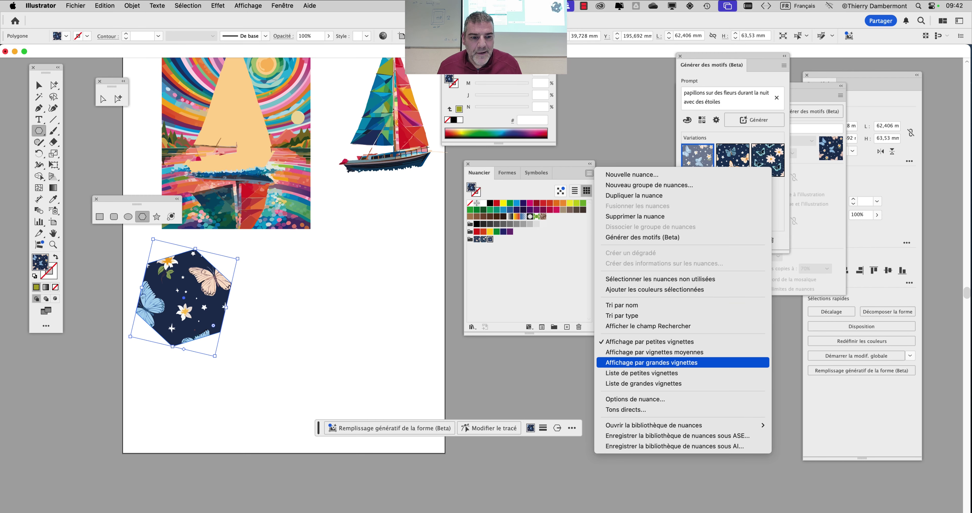
pyautogui.click(632, 340)
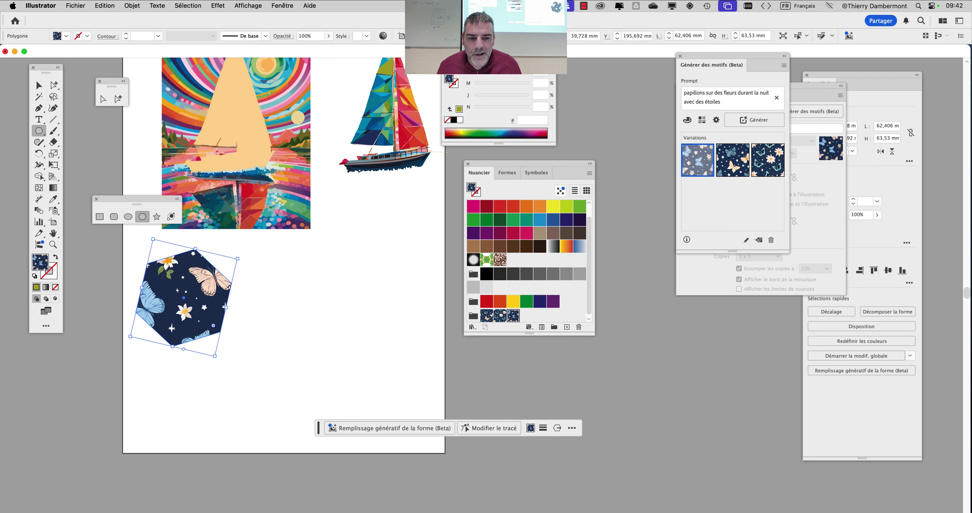
pyautogui.moveTo(594, 334); pyautogui.dragTo(577, 393)
# - Apply each enlarged butterfly swatch to the hexagon again, finishing with the third pattern
pyautogui.click(487, 342)
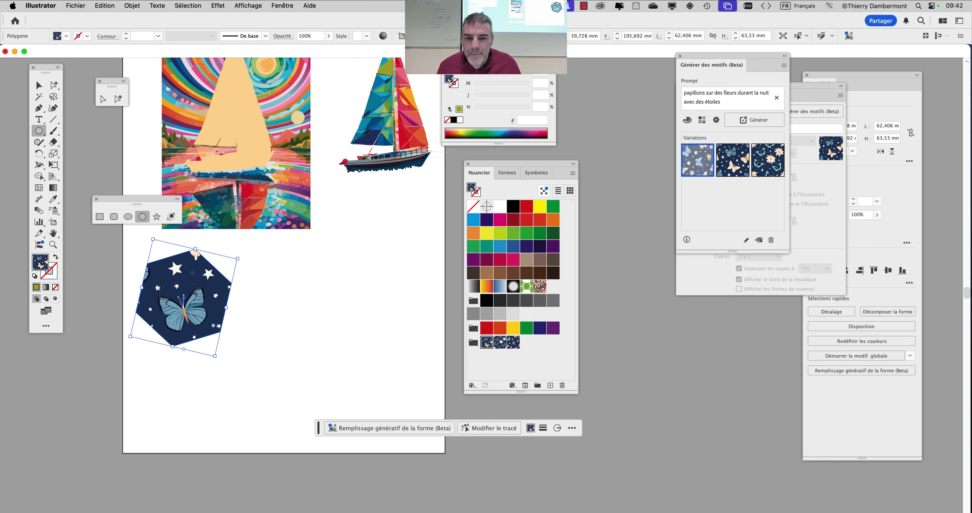
pyautogui.click(500, 343)
pyautogui.click(513, 342)
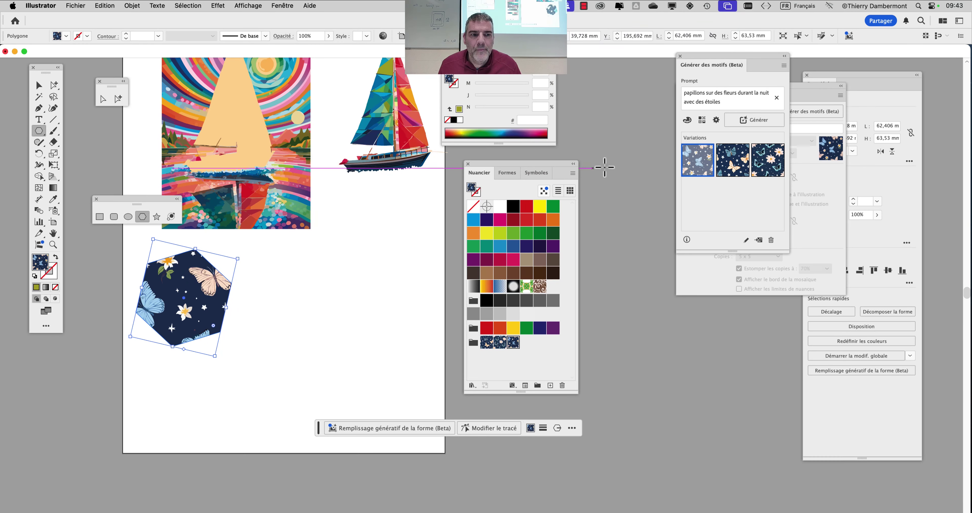
# - Move the pattern generation window beside the hexagon and replace "durant la nuit" with "en plein soleil" in its prompt
pyautogui.moveTo(713, 64); pyautogui.dragTo(322, 214)
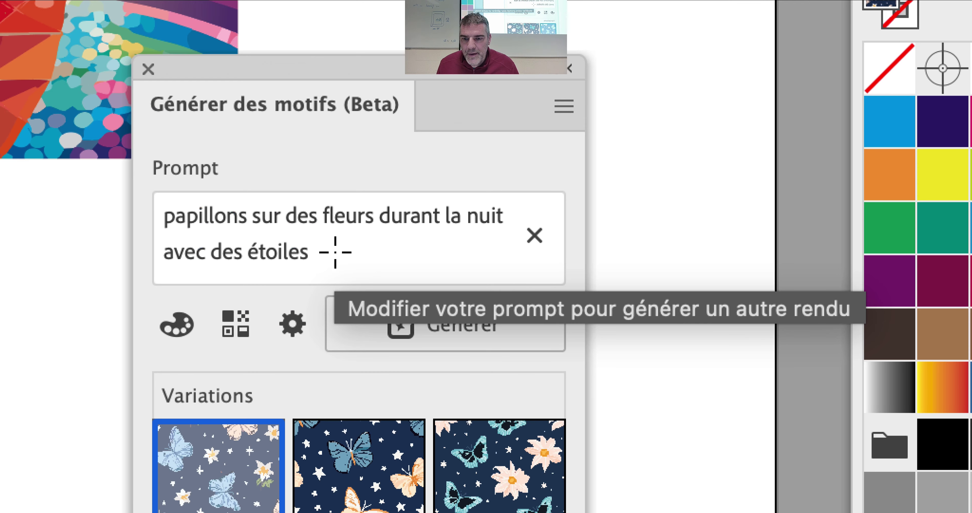
pyautogui.click(336, 252)
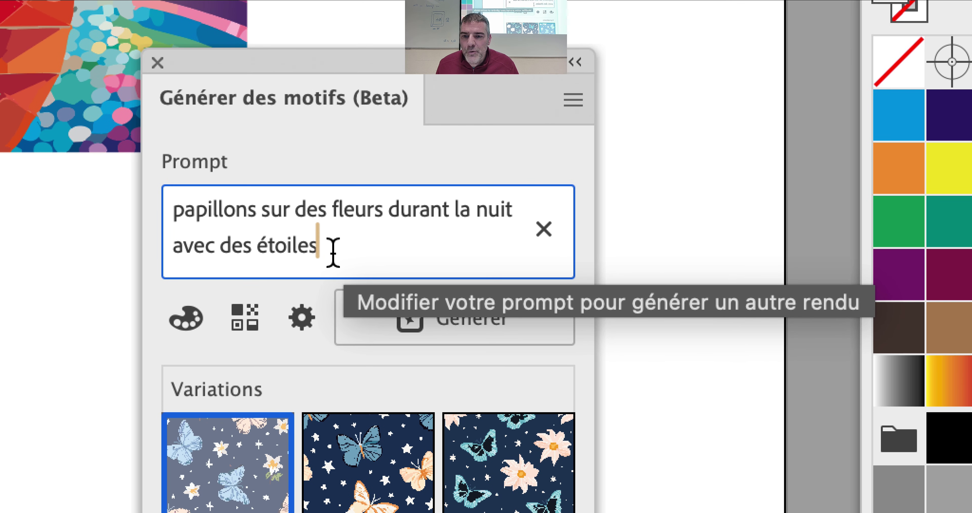
pyautogui.moveTo(333, 252); pyautogui.dragTo(176, 252)
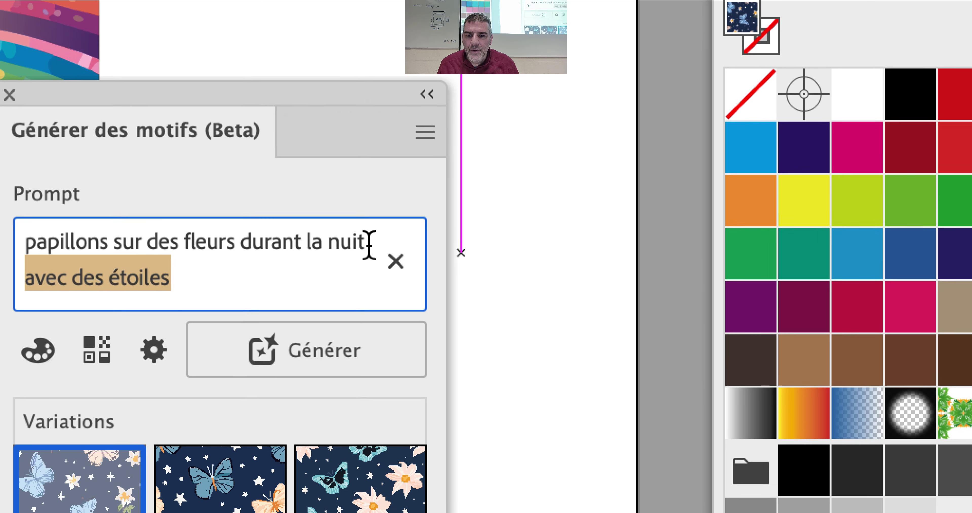
pyautogui.click(642, 217)
pyautogui.moveTo(642, 217); pyautogui.dragTo(622, 219)
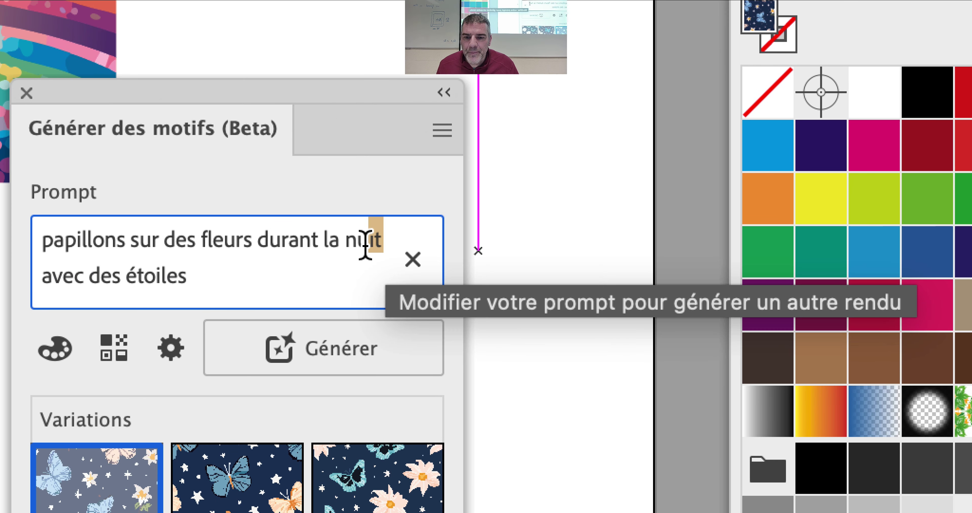
pyautogui.moveTo(365, 245); pyautogui.dragTo(251, 242)
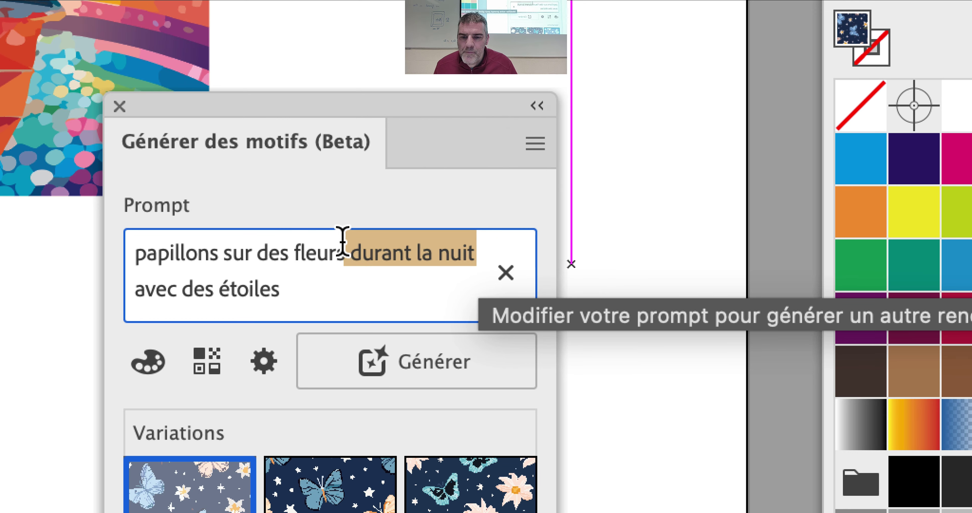
pyautogui.write('en ple')
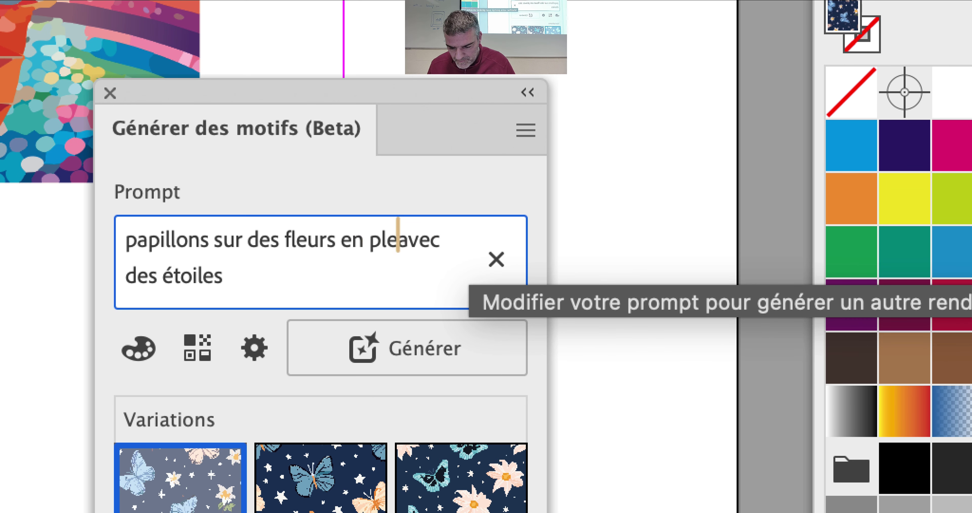
pyautogui.write('in soleil')
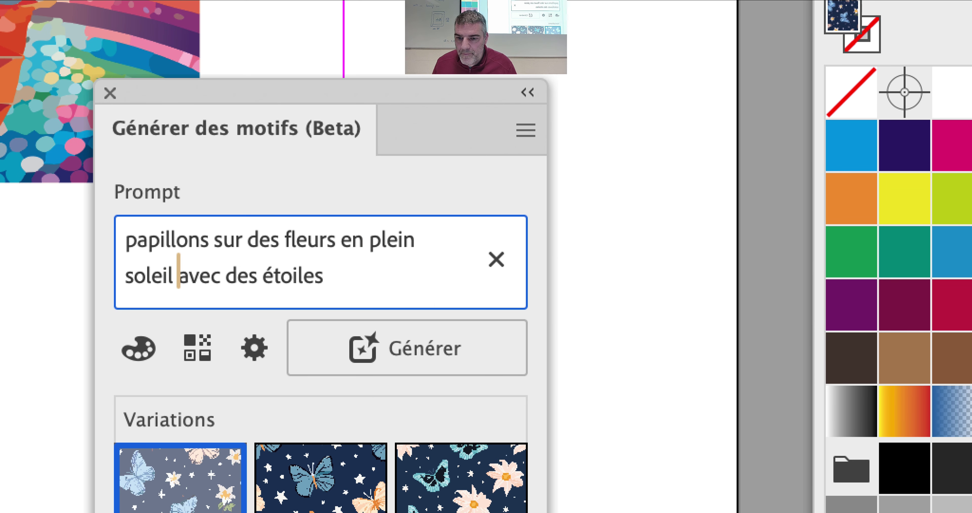
# - Replace "avec des étoiles" with "avec des nuages" at the end of the prompt and generate new pattern variations
pyautogui.press('Delete')
pyautogui.press('Delete')
pyautogui.press('Delete')
pyautogui.press('Delete')
pyautogui.press('Delete')
pyautogui.press('Delete')
pyautogui.press('Delete')
pyautogui.press('Delete')
pyautogui.press('Delete')
pyautogui.press('Delete')
pyautogui.press('Delete')
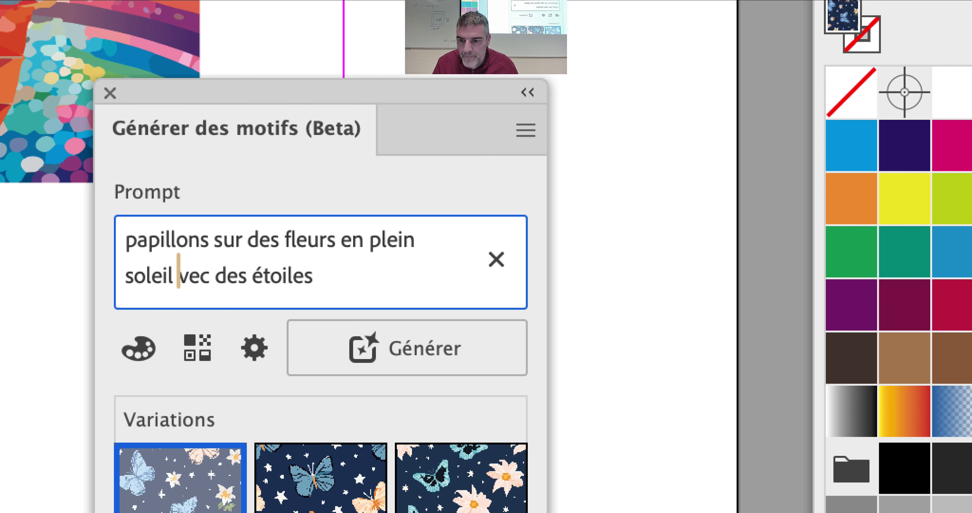
pyautogui.press('Delete')
pyautogui.press('Delete')
pyautogui.press('Delete')
pyautogui.press('Delete')
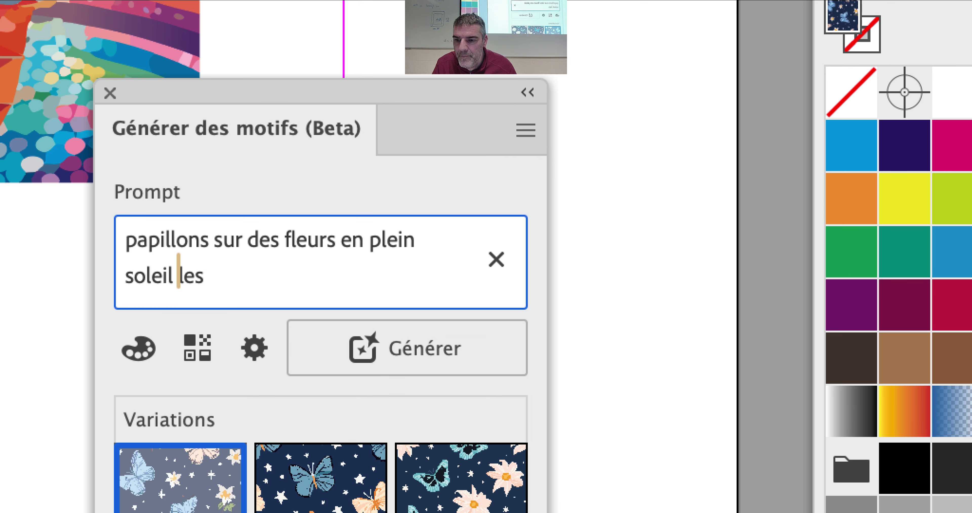
pyautogui.write('avec ')
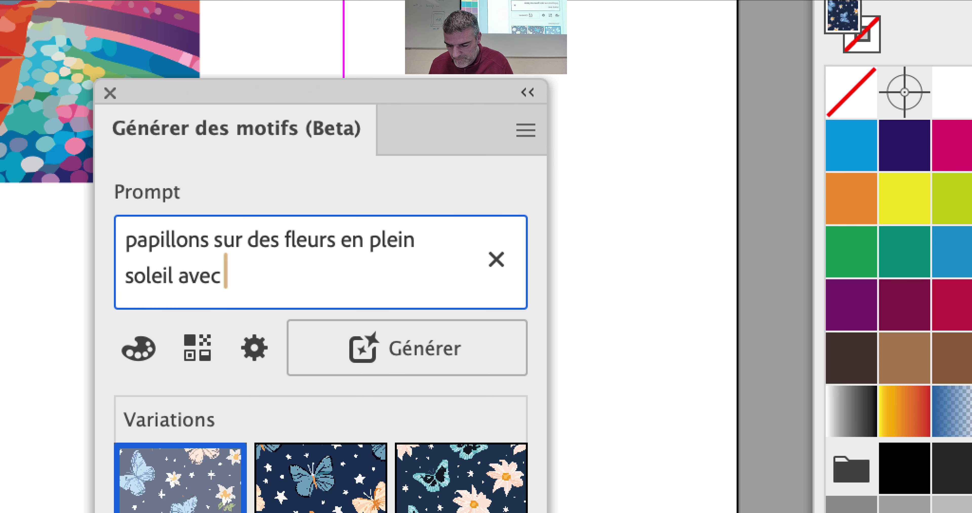
pyautogui.write('des nuages')
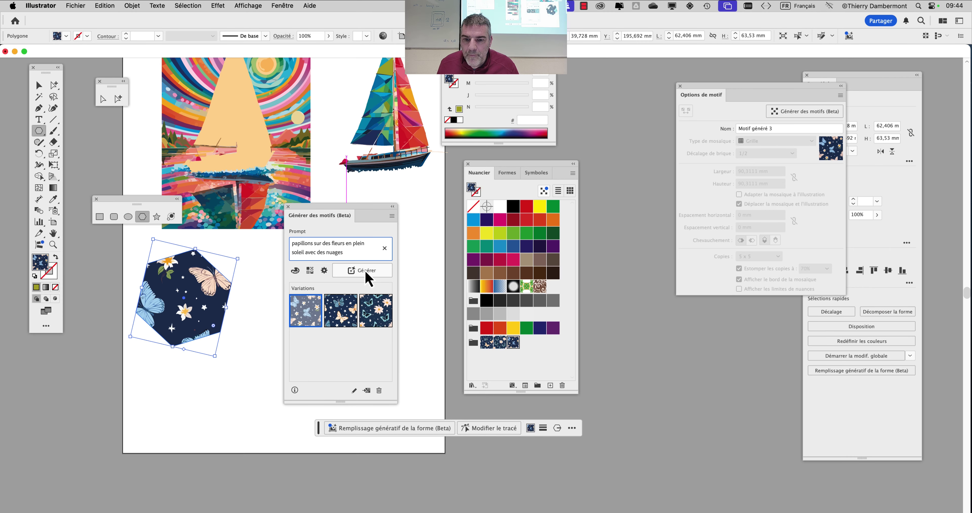
pyautogui.click(365, 271)
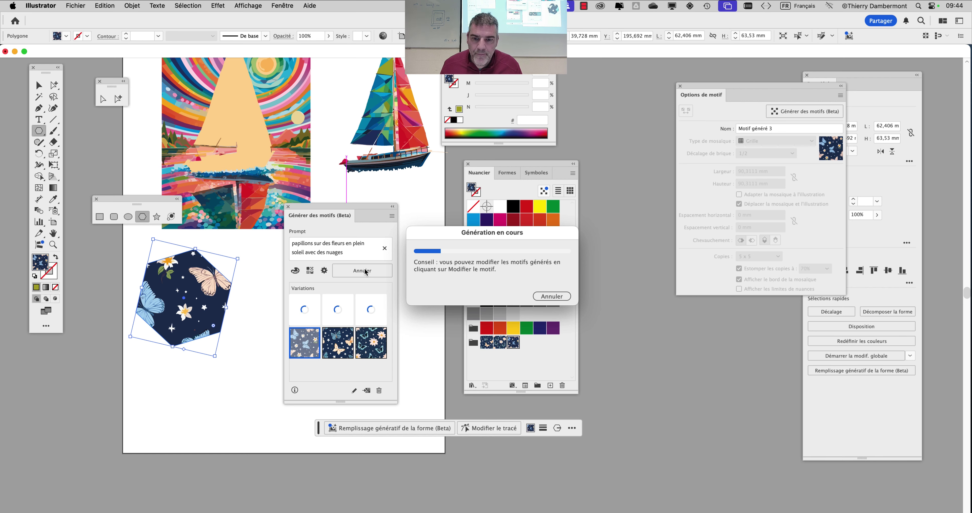
# - Try the three sunny variations and the three night variations on the hexagon, ending on the first night butterfly pattern
pyautogui.click(337, 325)
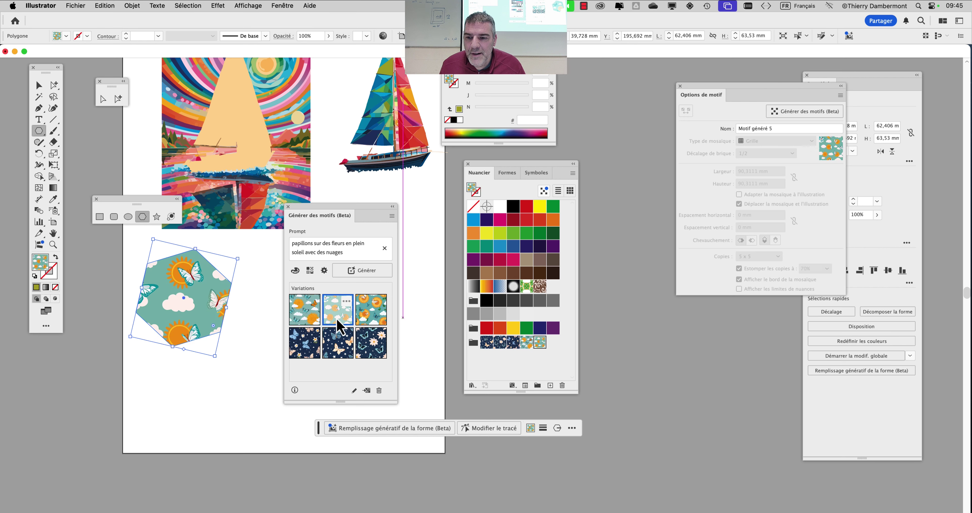
pyautogui.click(370, 316)
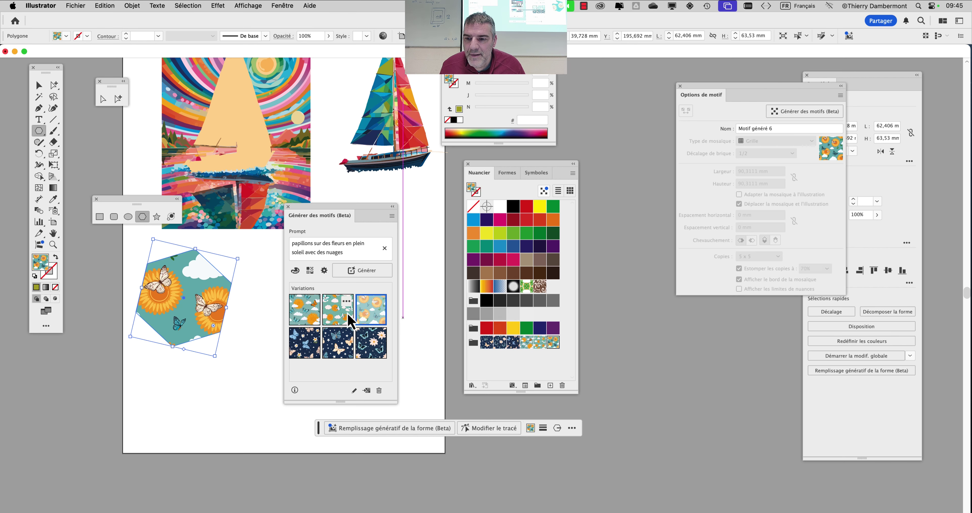
pyautogui.click(316, 319)
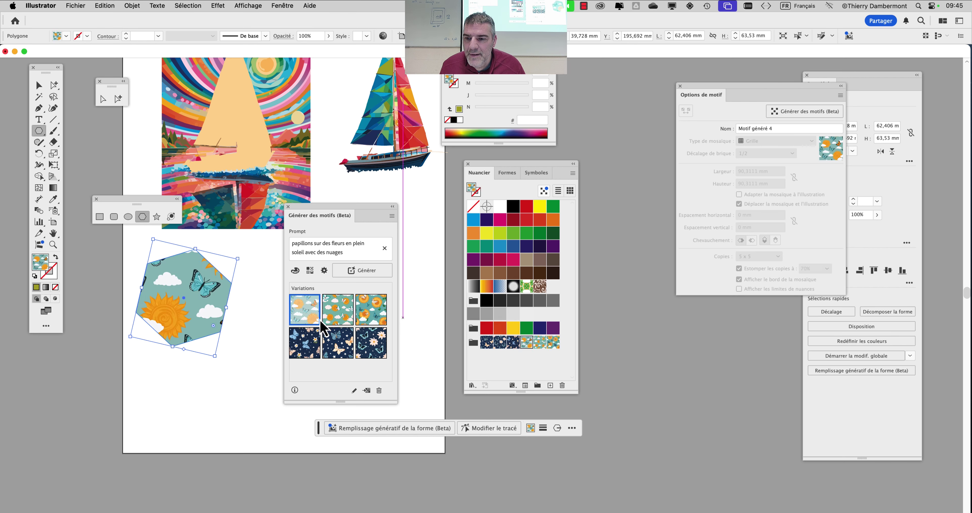
pyautogui.click(365, 354)
pyautogui.click(324, 349)
pyautogui.click(310, 349)
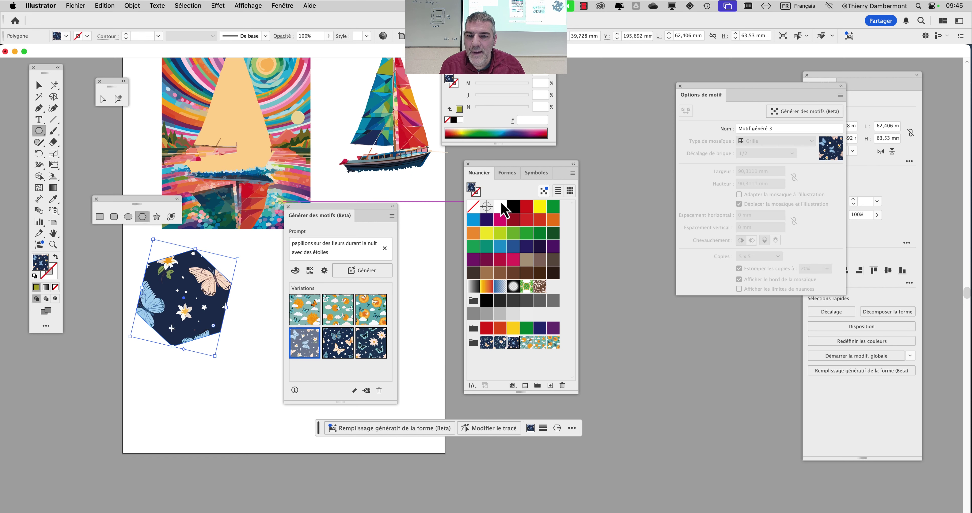
# - Move the swatch and pattern generation windows off the artboard and draw a circle about 76 mm in diameter beside the hexagon
pyautogui.moveTo(514, 166); pyautogui.dragTo(648, 40)
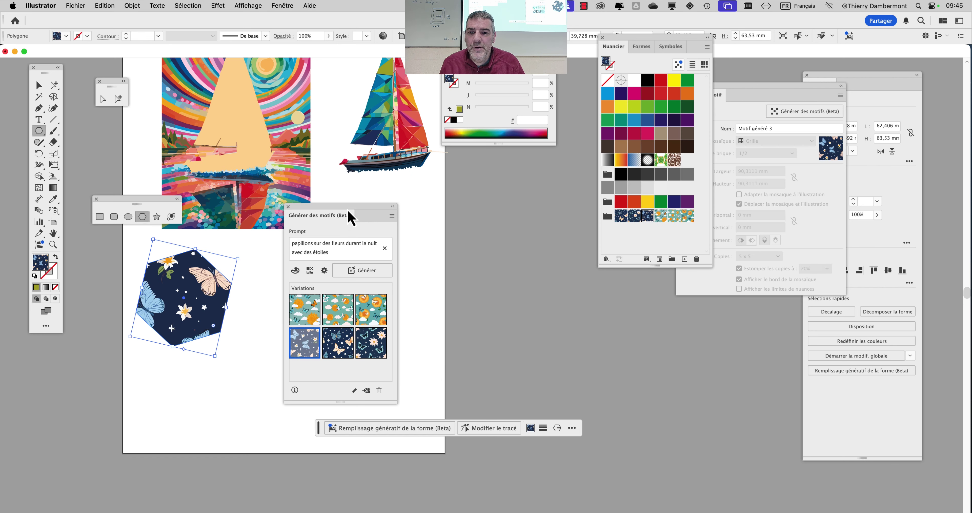
pyautogui.moveTo(349, 216); pyautogui.dragTo(536, 167)
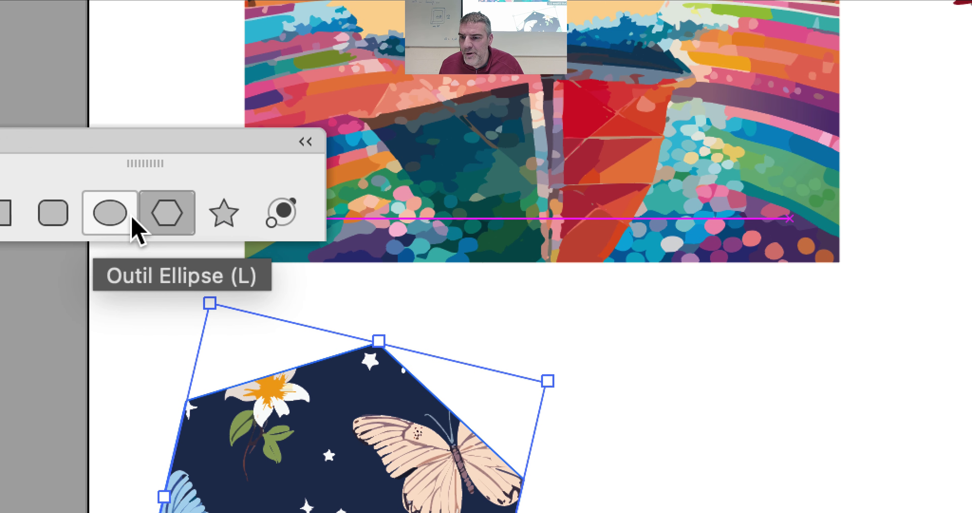
pyautogui.click(153, 219)
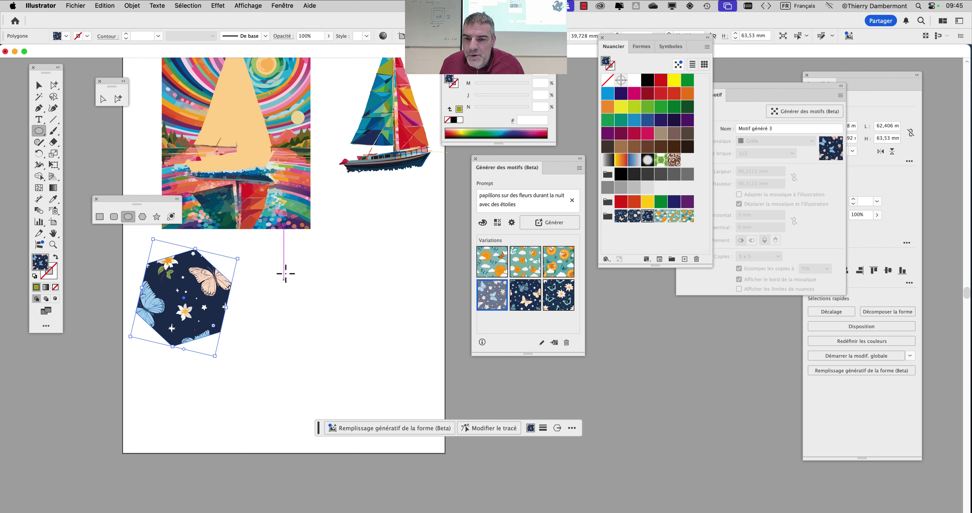
pyautogui.moveTo(285, 259); pyautogui.dragTo(402, 319)
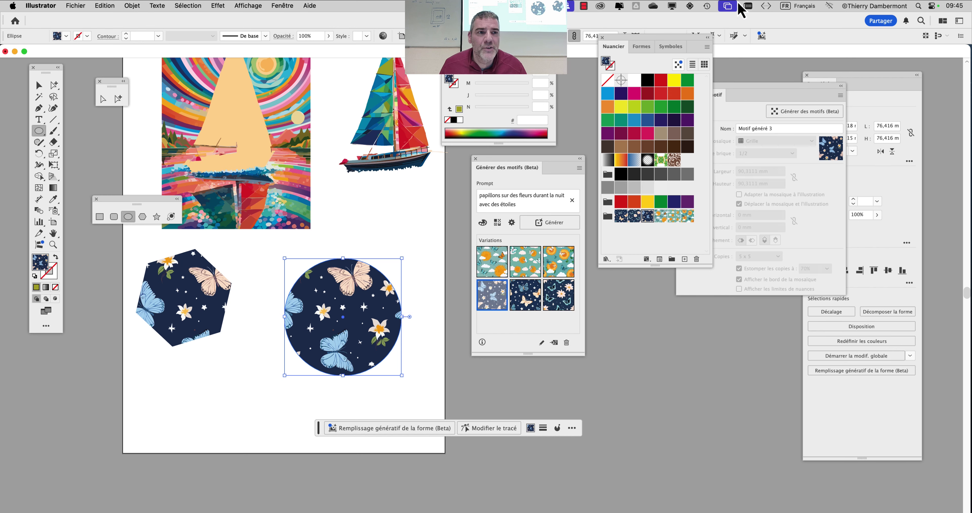
# - Display the on-screen keyboard viewer, examine its modifier keys up close, and close it
pyautogui.click(792, 5)
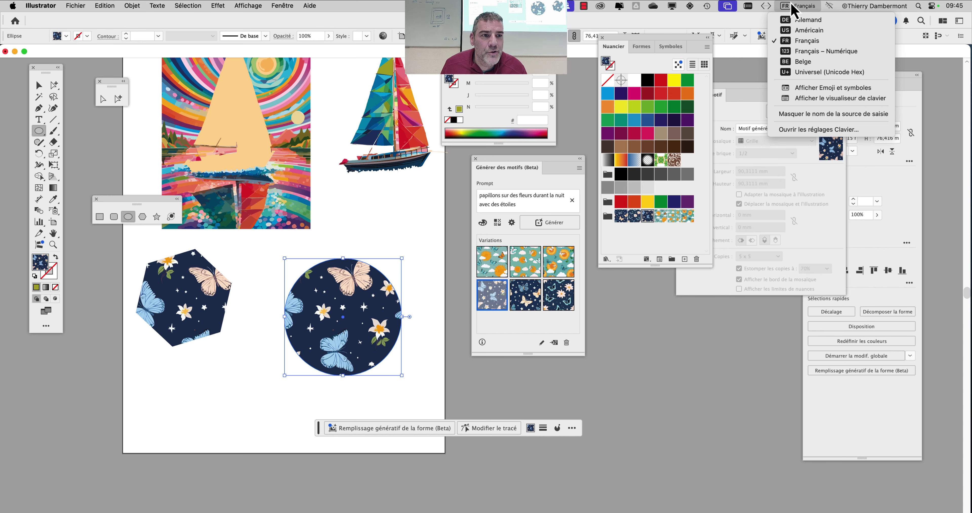
pyautogui.click(812, 98)
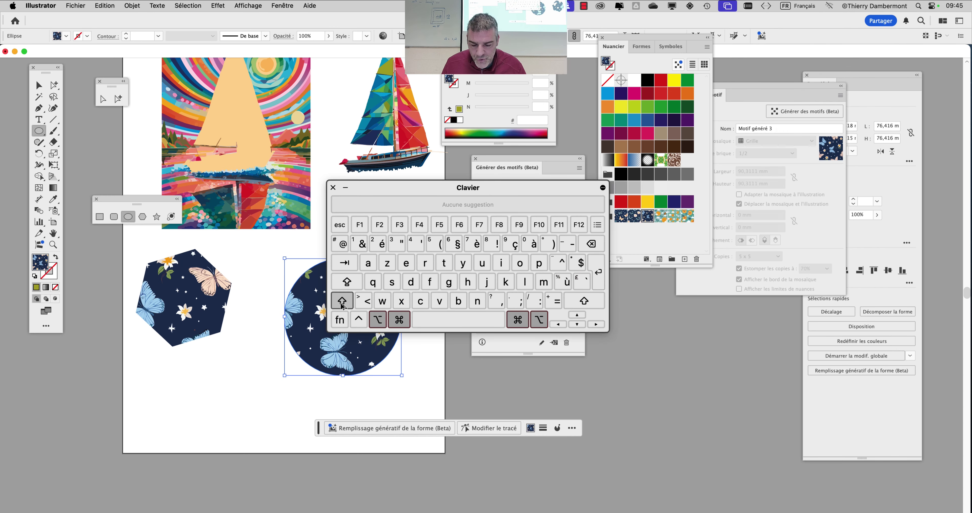
pyautogui.press('alt+super+8')
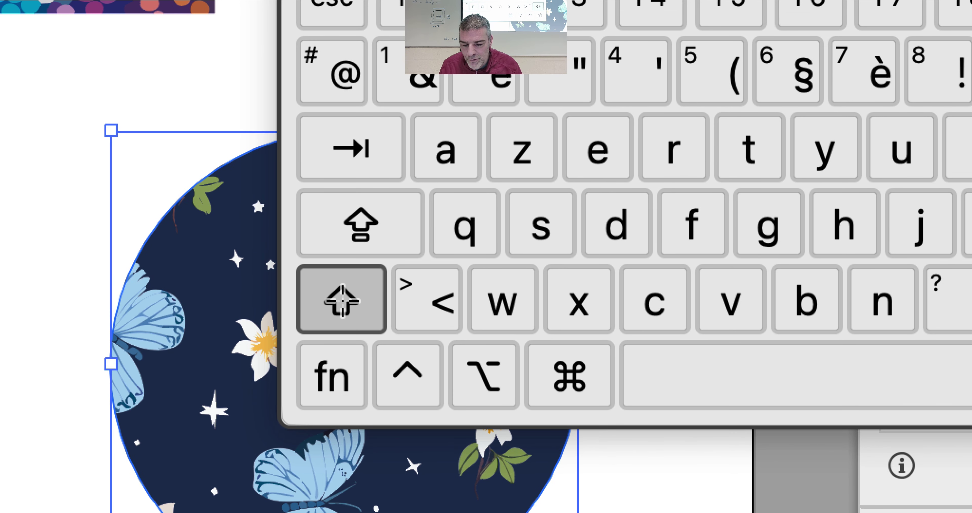
pyautogui.press('alt+super+8')
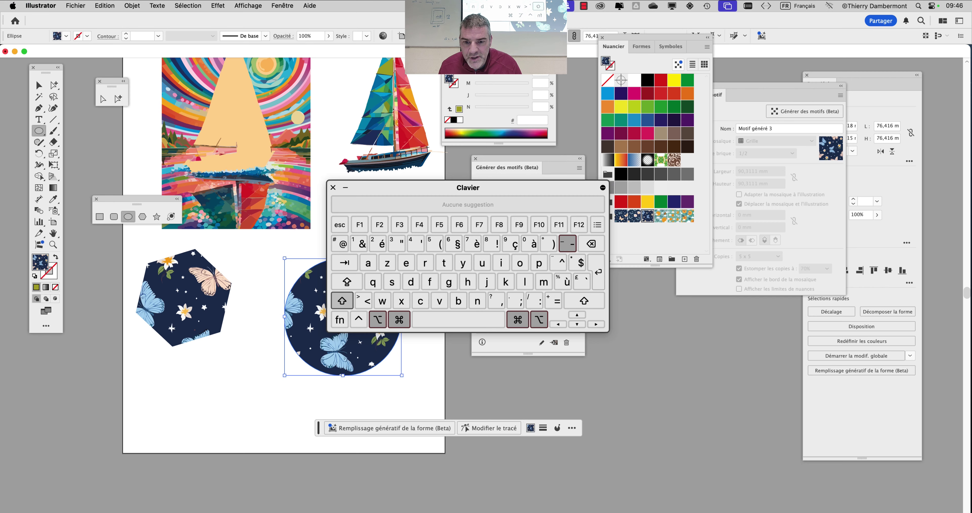
pyautogui.click(334, 192)
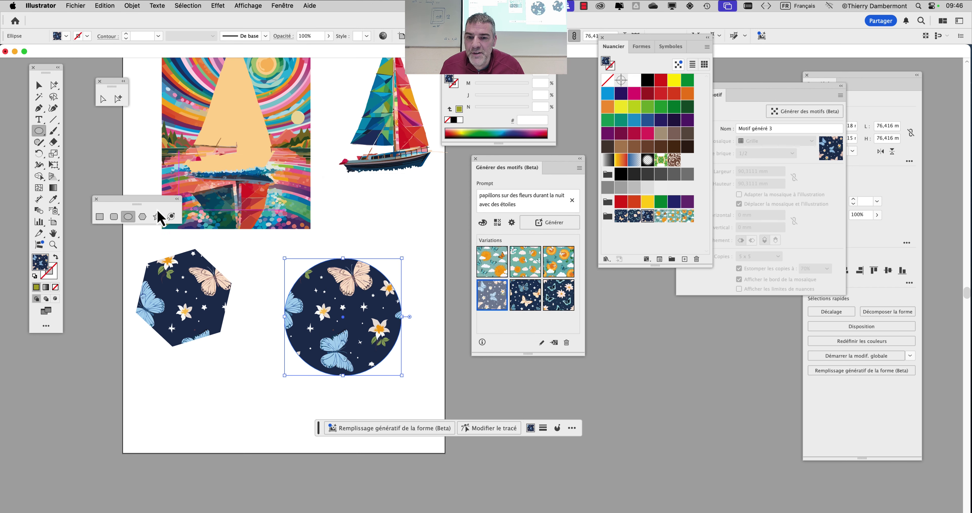
# - Move the shape tools and pattern generation windows aside and draw a square about 93 mm wide outside the artboard, beside the circle
pyautogui.click(39, 85)
pyautogui.moveTo(353, 254); pyautogui.dragTo(258, 168)
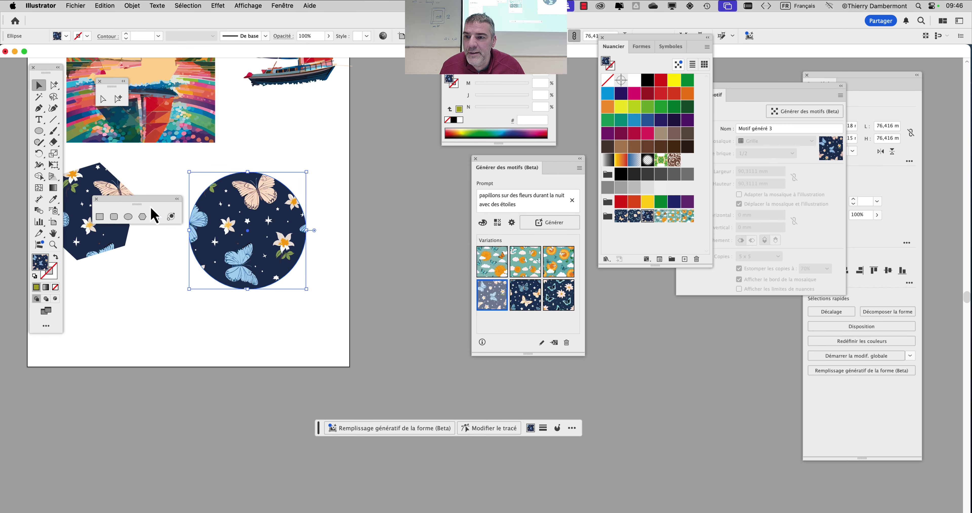
pyautogui.moveTo(119, 203); pyautogui.dragTo(403, 170)
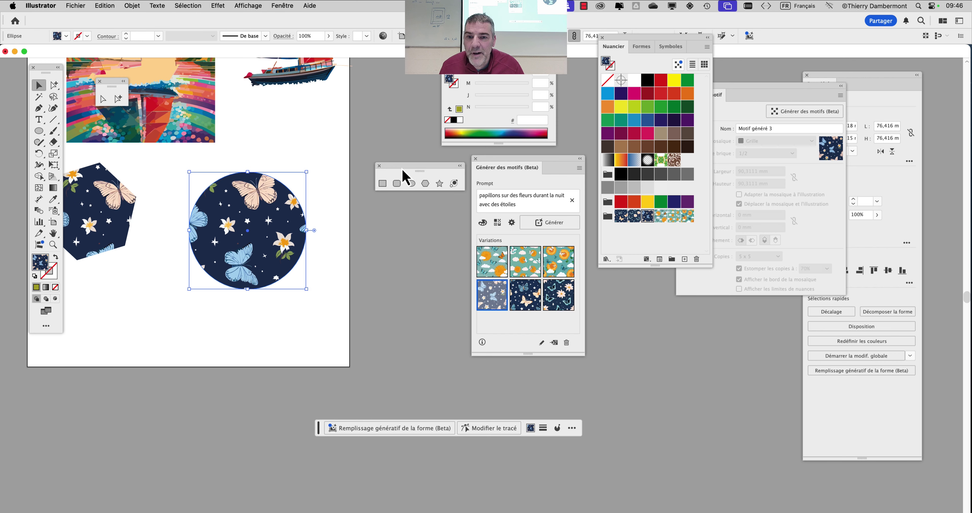
pyautogui.click(382, 184)
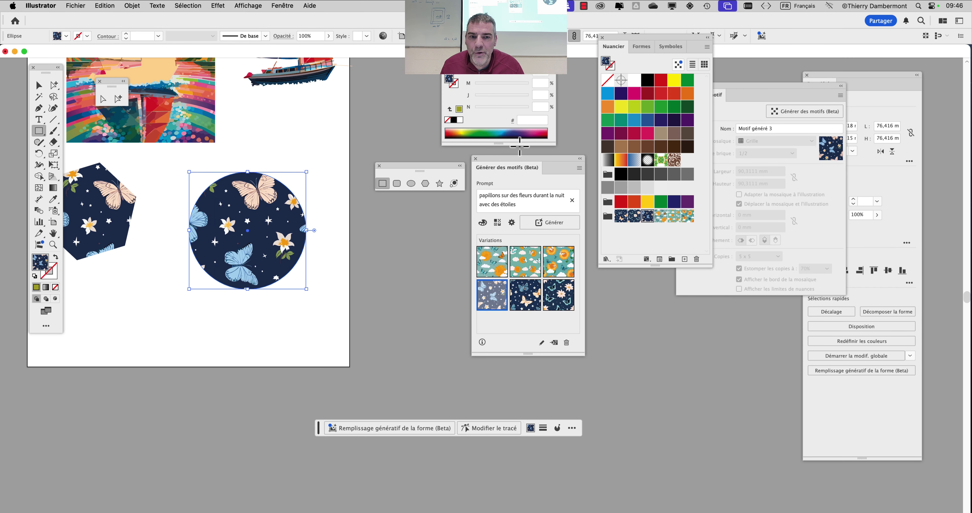
pyautogui.moveTo(522, 167); pyautogui.dragTo(649, 364)
pyautogui.moveTo(372, 218)
pyautogui.mouseDown()
pyautogui.moveTo(525, 358)
pyautogui.moveTo(518, 359)
pyautogui.mouseUp()
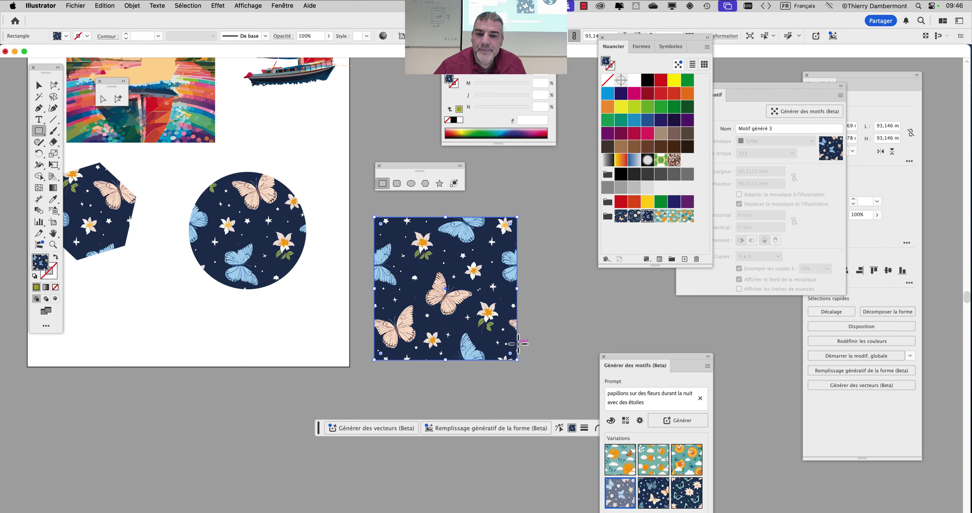
# - Move the shape tools window above the artboard and enlarge the artboard to about 418 × 342 mm so it includes the square
pyautogui.scroll(-2, 374, 261)
pyautogui.moveTo(336, 303); pyautogui.dragTo(361, 318)
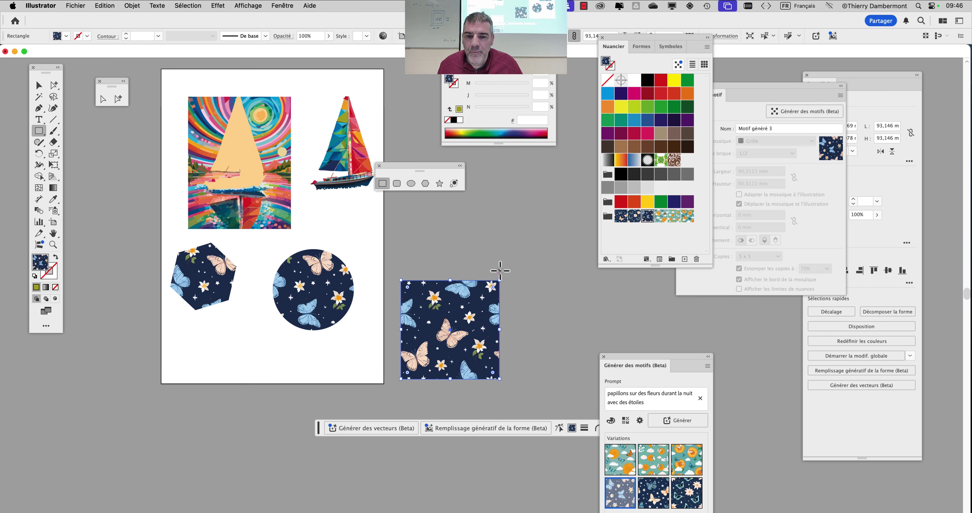
pyautogui.scroll(-1, 500, 271)
pyautogui.moveTo(347, 212); pyautogui.dragTo(294, 222)
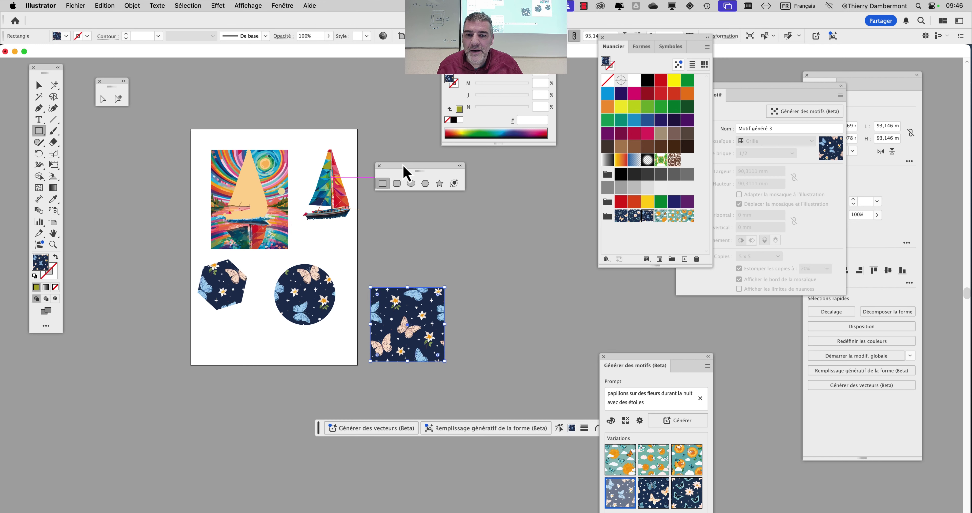
pyautogui.moveTo(404, 171); pyautogui.dragTo(270, 78)
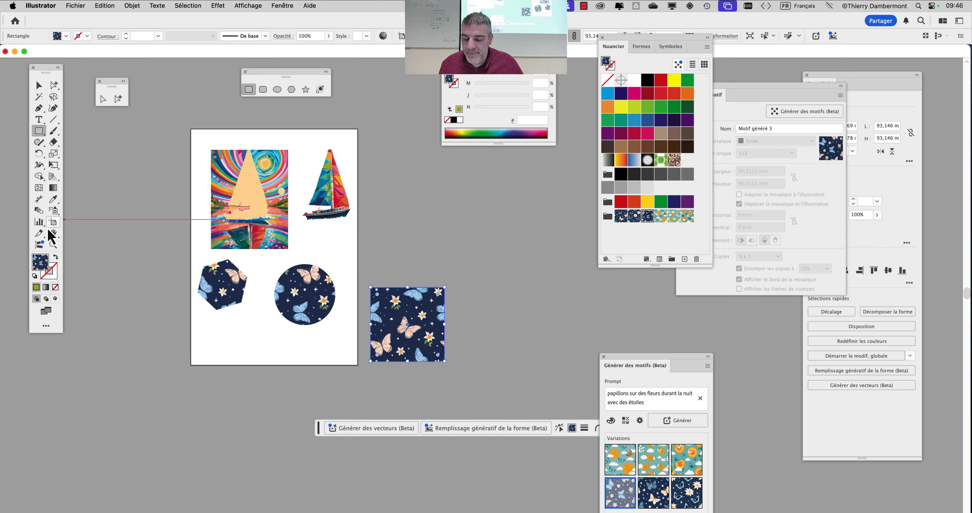
pyautogui.moveTo(49, 229)
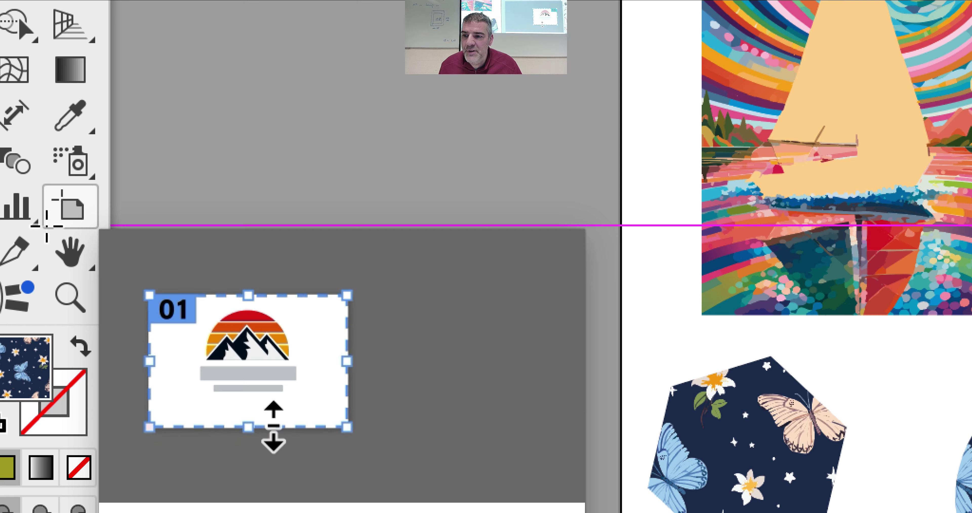
pyautogui.click(57, 225)
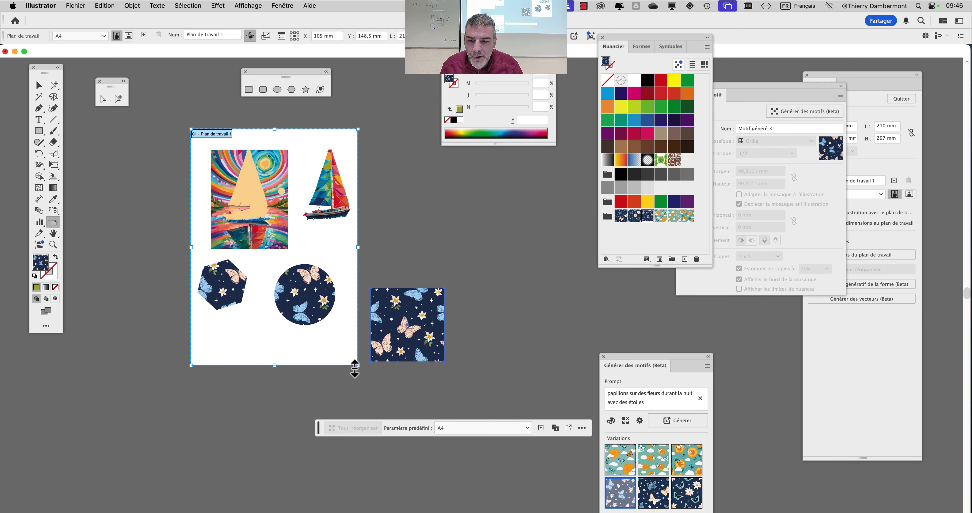
pyautogui.moveTo(355, 368); pyautogui.dragTo(523, 404)
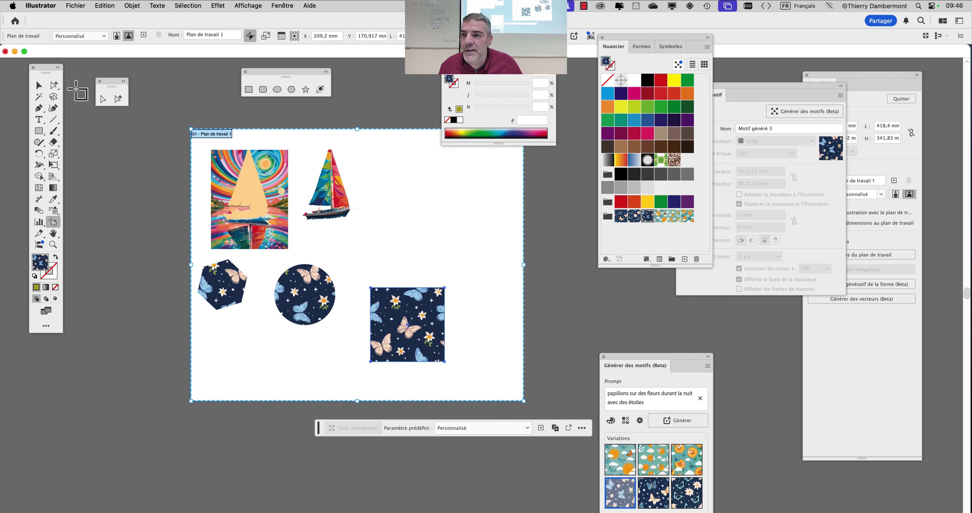
# - Leave artboard editing with the Selection tool and select the square
pyautogui.click(37, 86)
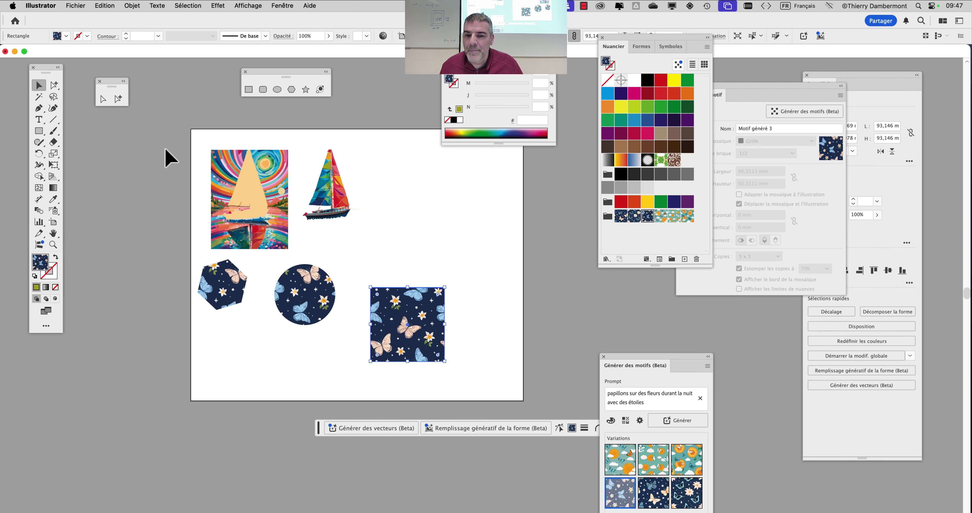
pyautogui.click(166, 150)
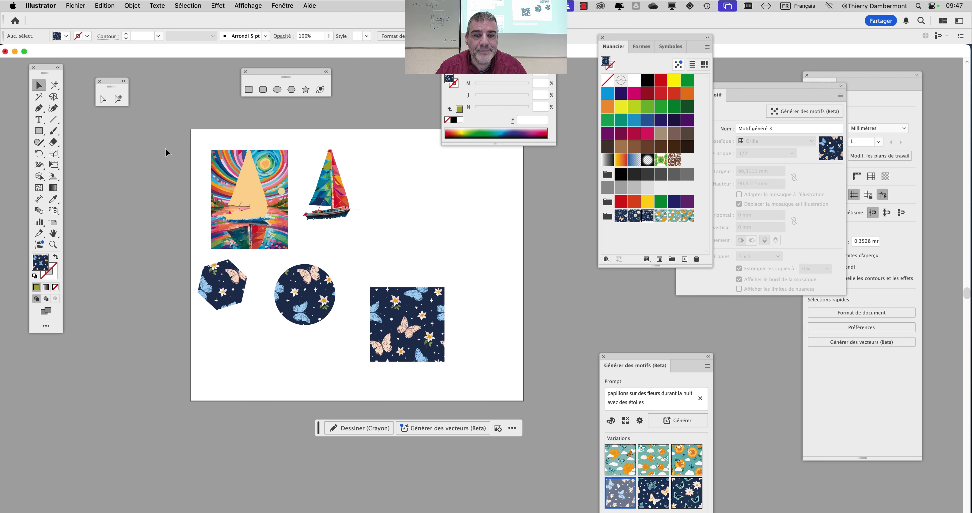
pyautogui.click(386, 311)
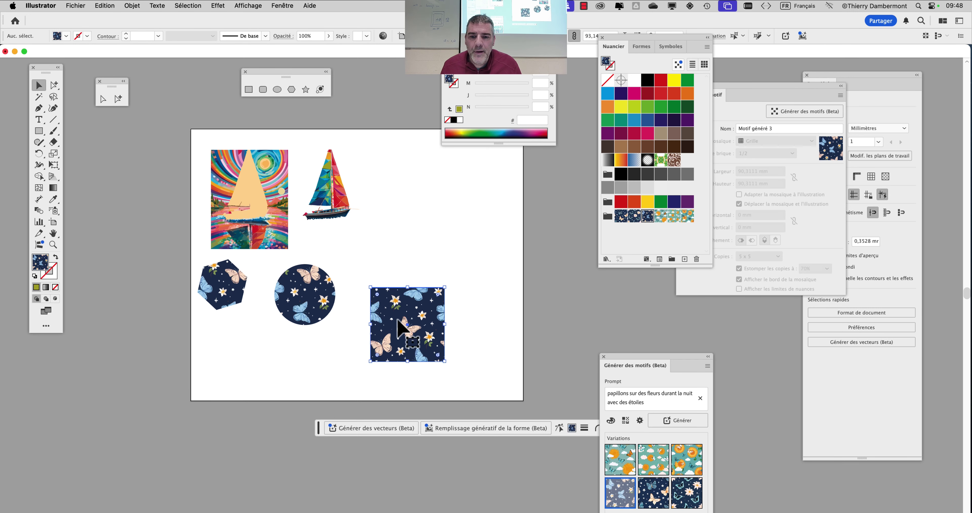
pyautogui.scroll(3, 419, 307)
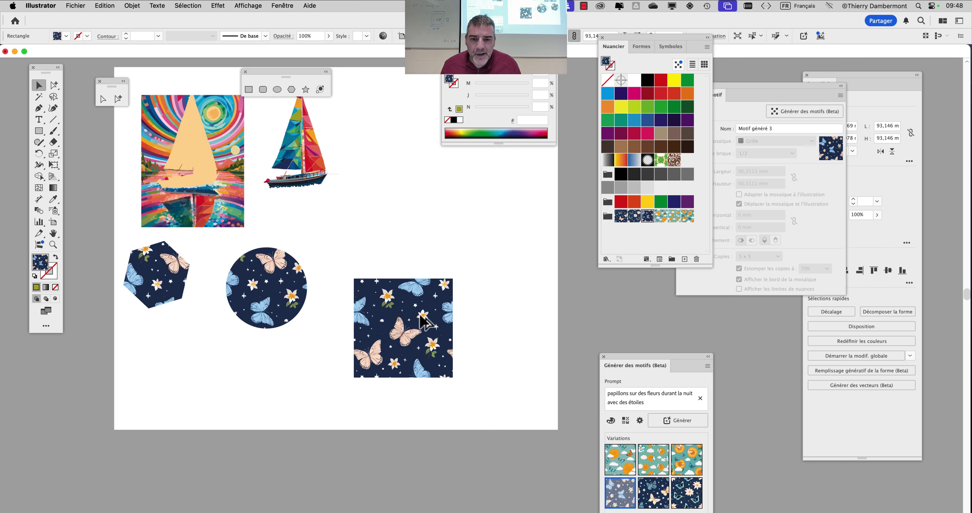
pyautogui.scroll(-4, 389, 301)
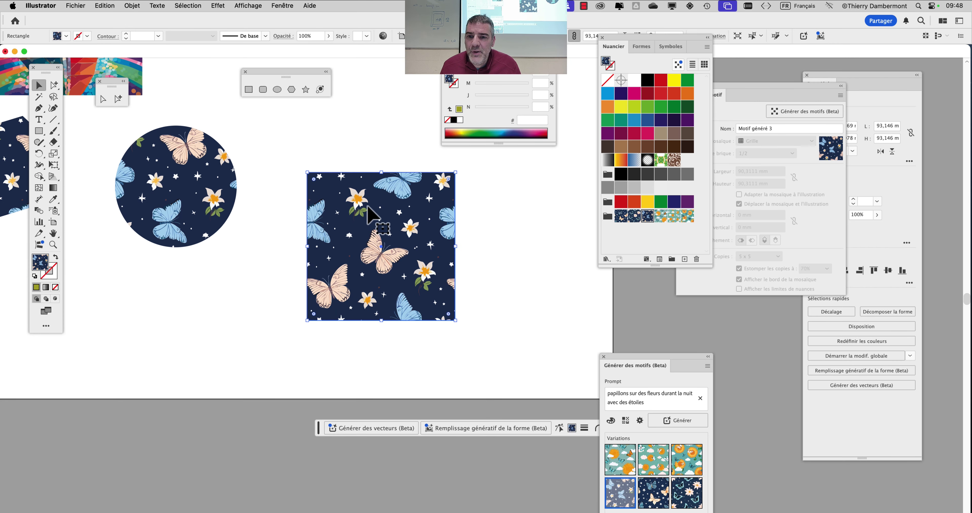
# - Move the swatch and pattern generation windows beside the square and fill it with the third variation, sunflowers, butterflies and clouds on teal
pyautogui.moveTo(647, 46); pyautogui.dragTo(517, 170)
pyautogui.moveTo(625, 364); pyautogui.dragTo(218, 270)
pyautogui.click(194, 228)
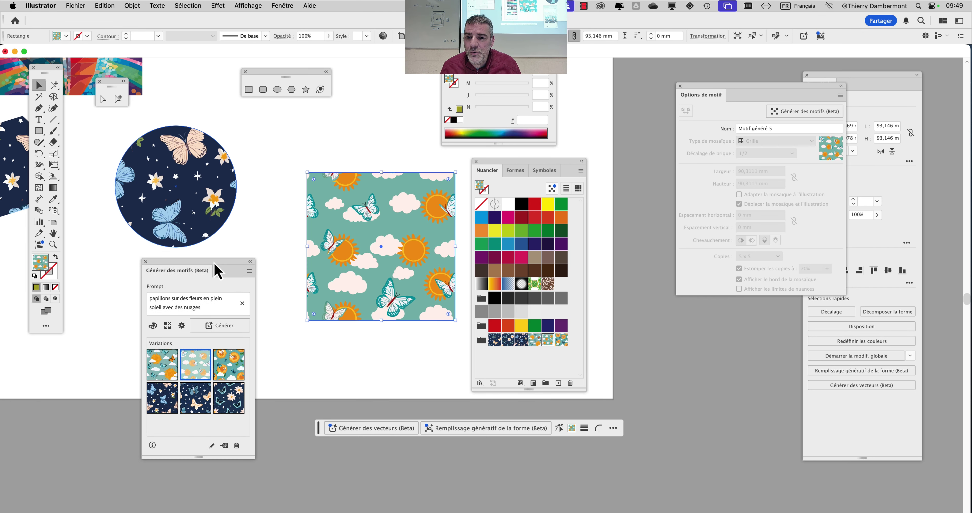
pyautogui.click(228, 373)
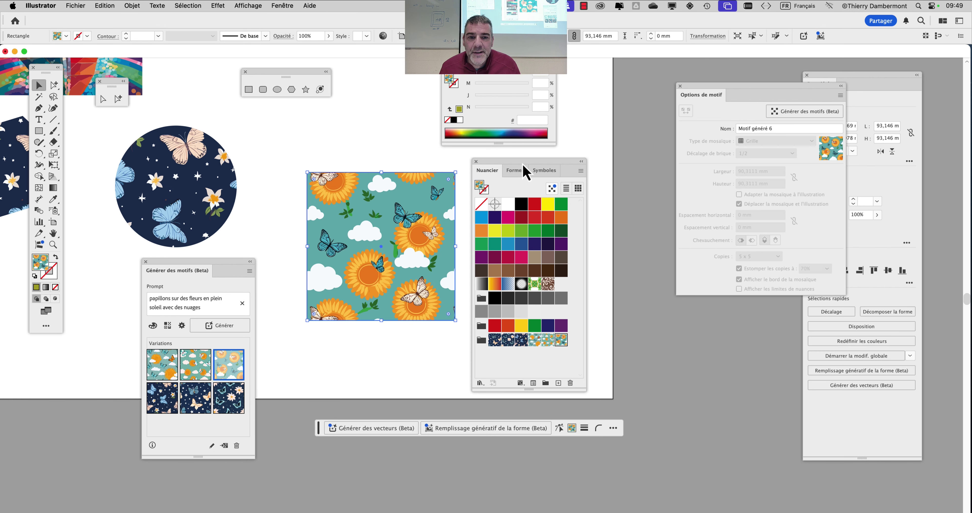
# - Clear the swatch and pattern generation windows away from the shapes and move the square so it partly overlaps the circle
pyautogui.moveTo(524, 167); pyautogui.dragTo(596, 170)
pyautogui.moveTo(229, 263); pyautogui.dragTo(200, 306)
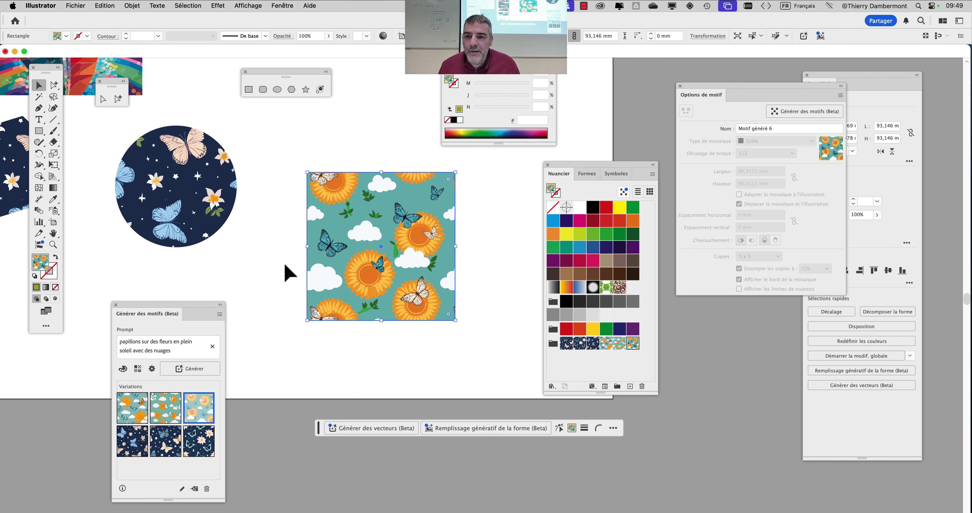
pyautogui.moveTo(271, 223); pyautogui.dragTo(380, 243)
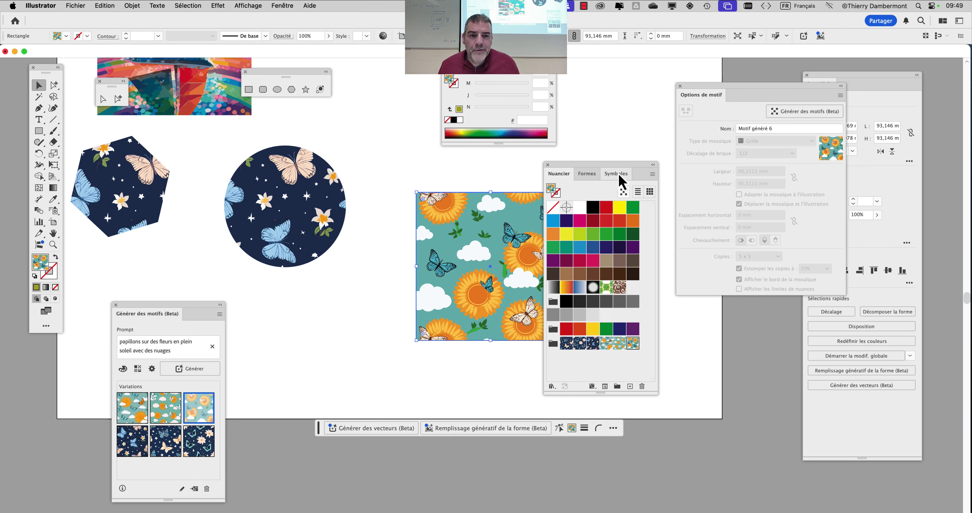
pyautogui.moveTo(619, 178); pyautogui.dragTo(679, 65)
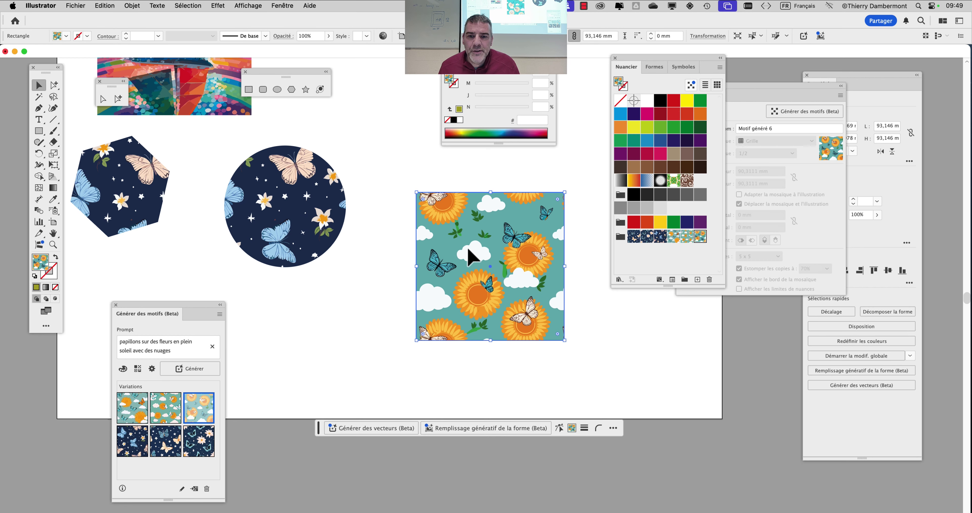
pyautogui.moveTo(469, 257); pyautogui.dragTo(329, 253)
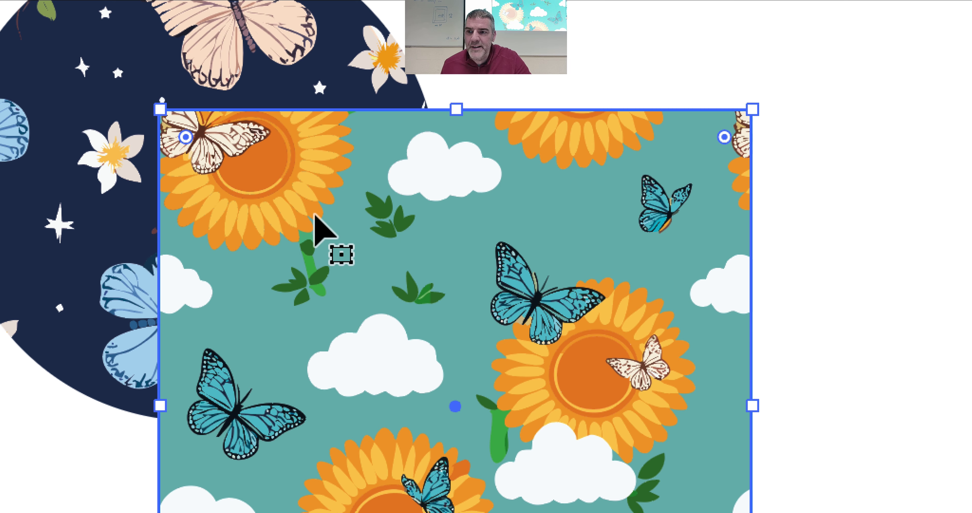
pyautogui.press('a')
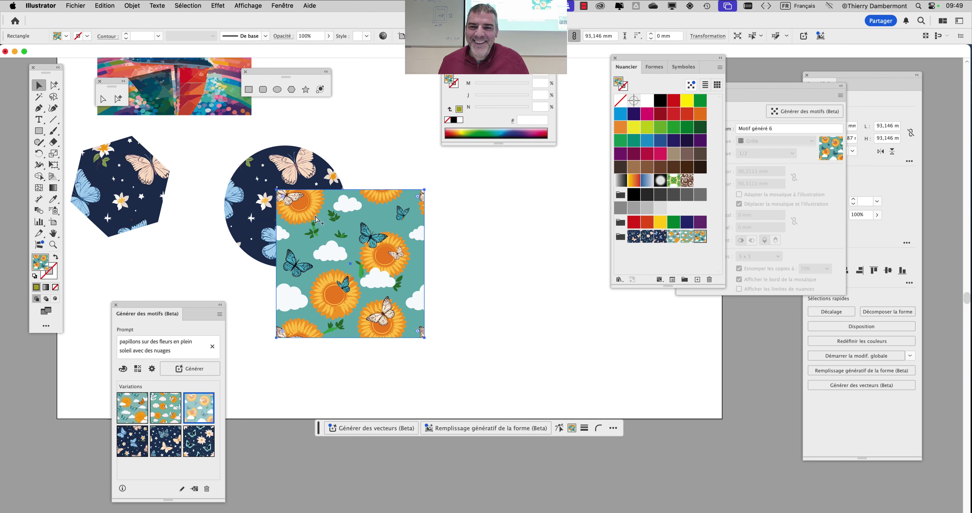
pyautogui.press('v')
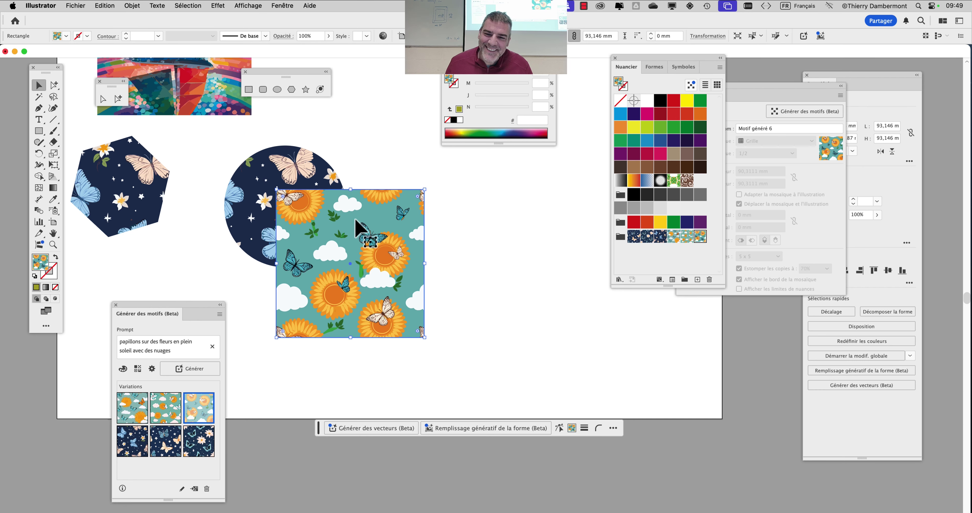
pyautogui.hscroll(-2, 354, 226)
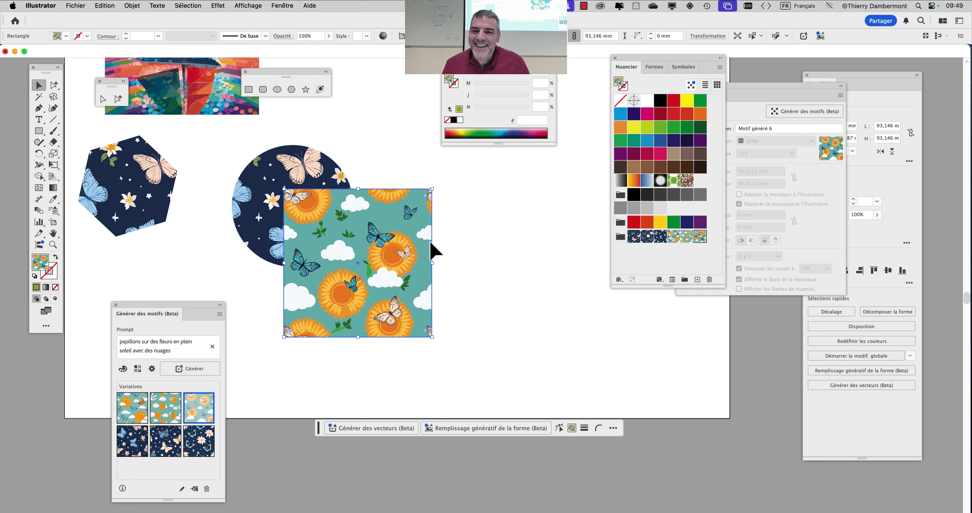
pyautogui.scroll(-3, 378, 208)
pyautogui.hscroll(3, 378, 208)
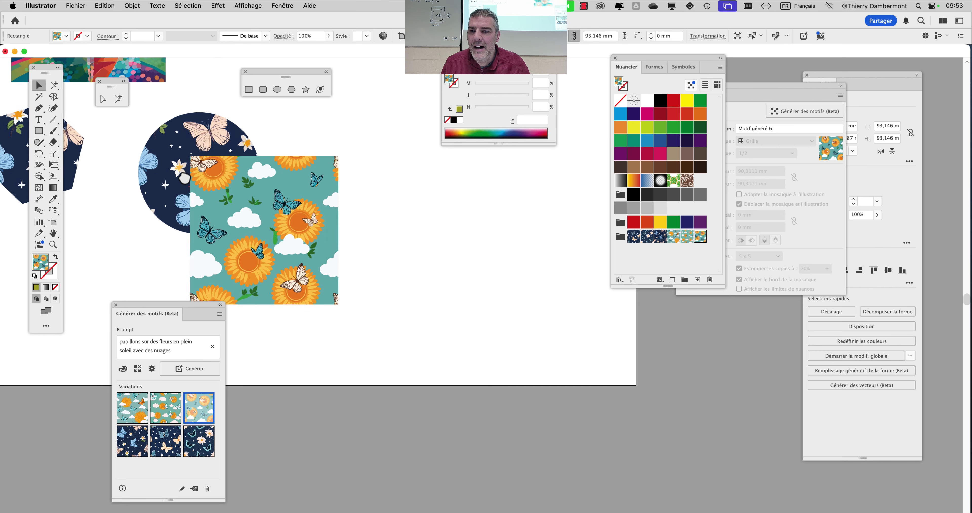
pyautogui.moveTo(195, 177); pyautogui.dragTo(183, 176)
pyautogui.click(182, 176)
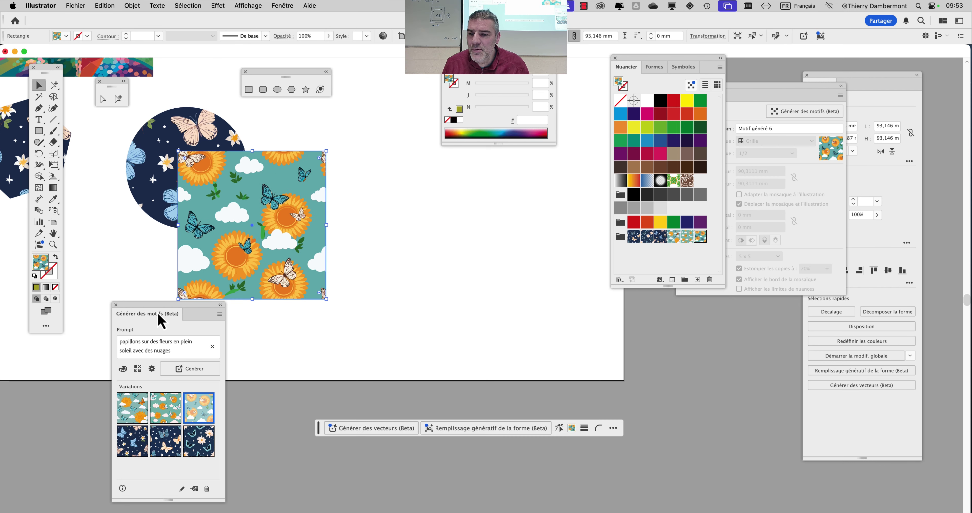
# - Move the pattern generation window away from the square and hide all panels except the toolbars and control bar
pyautogui.moveTo(158, 313); pyautogui.dragTo(129, 332)
pyautogui.click(282, 5)
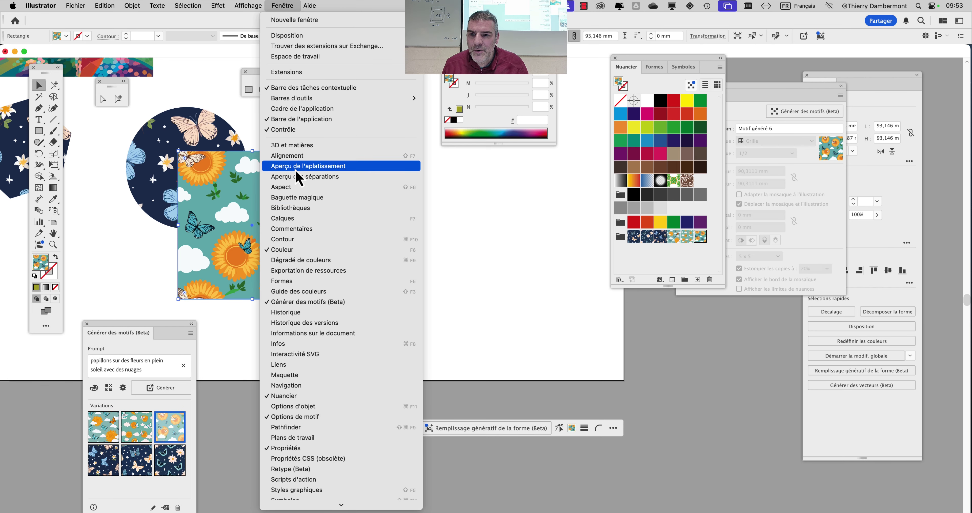
pyautogui.click(288, 7)
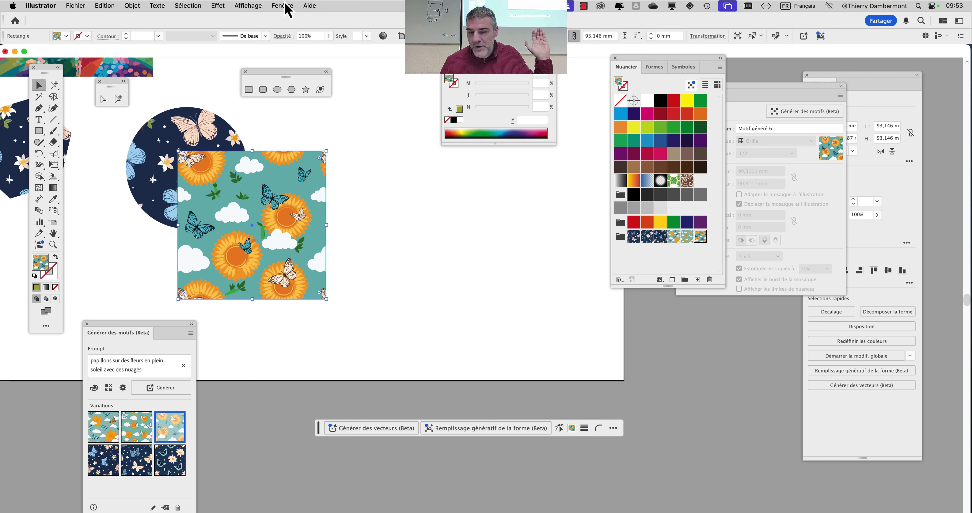
pyautogui.hotkey('shift', 'Tab')
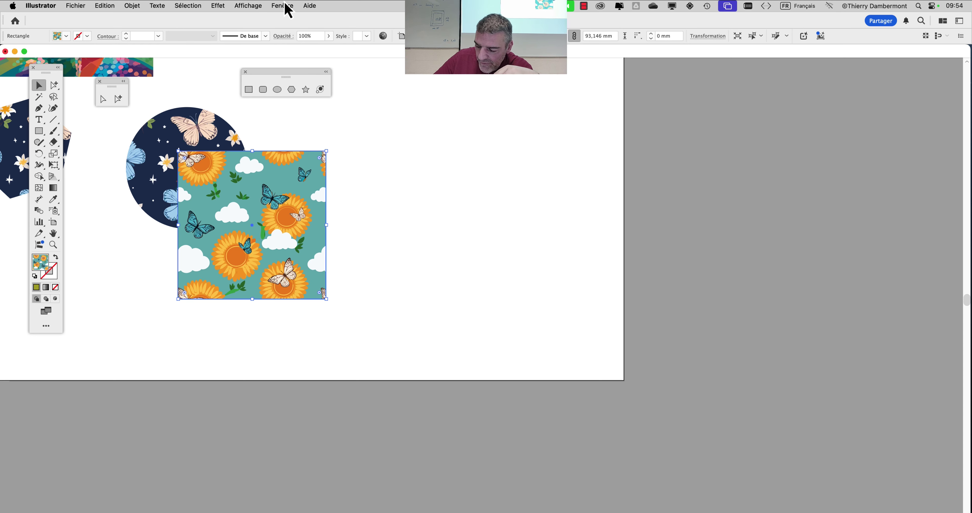
pyautogui.hotkey('shift', 'Tab')
pyautogui.hotkey('shift', 'Tab')
pyautogui.hotkey('shift', 'Tab')
pyautogui.hotkey('shift', 'Tab')
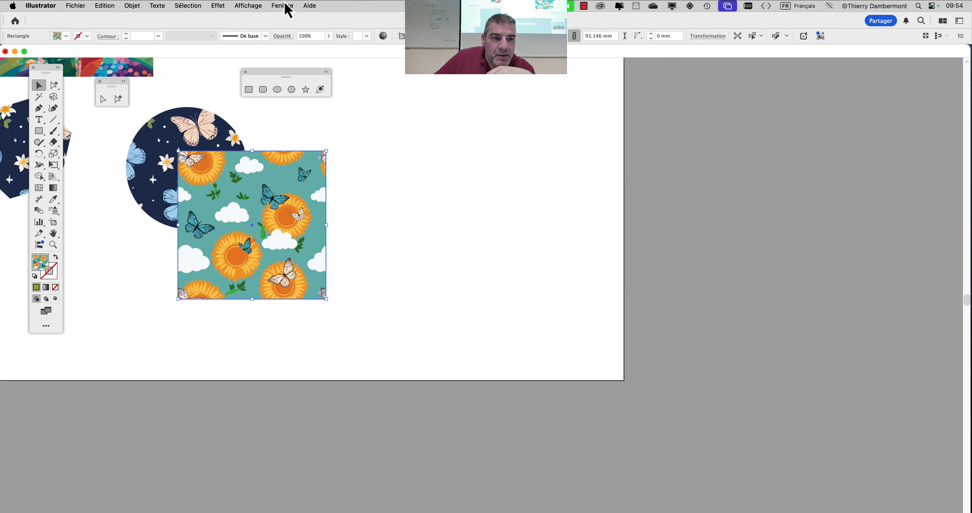
pyautogui.hotkey('shift', 'Tab')
pyautogui.hotkey('shift', 'Tab')
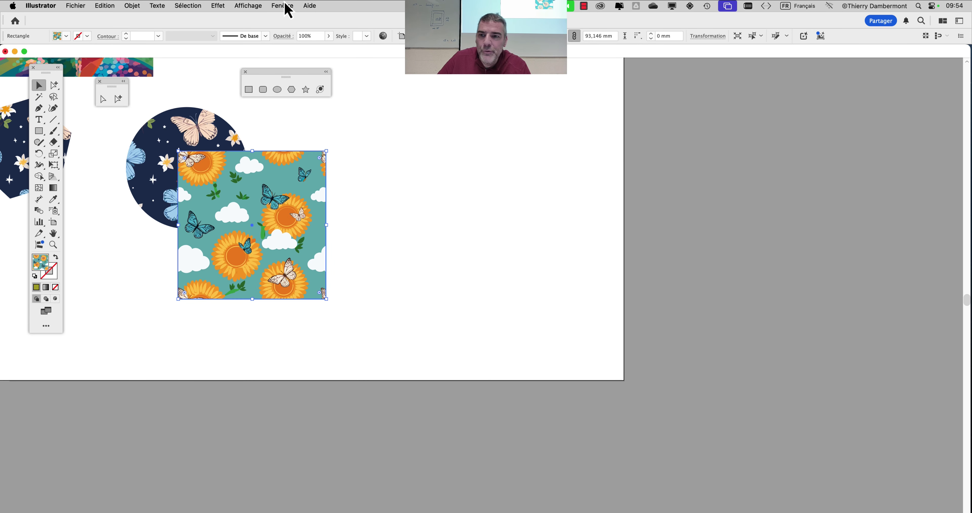
# - Show the Calques panel, detach it as a floating window beside the artwork and enlarge it
pyautogui.click(282, 7)
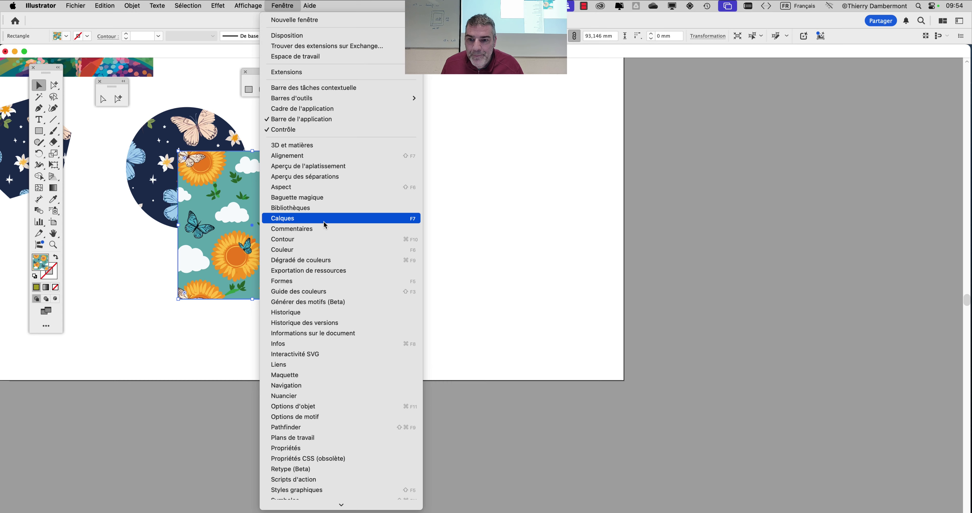
pyautogui.click(324, 220)
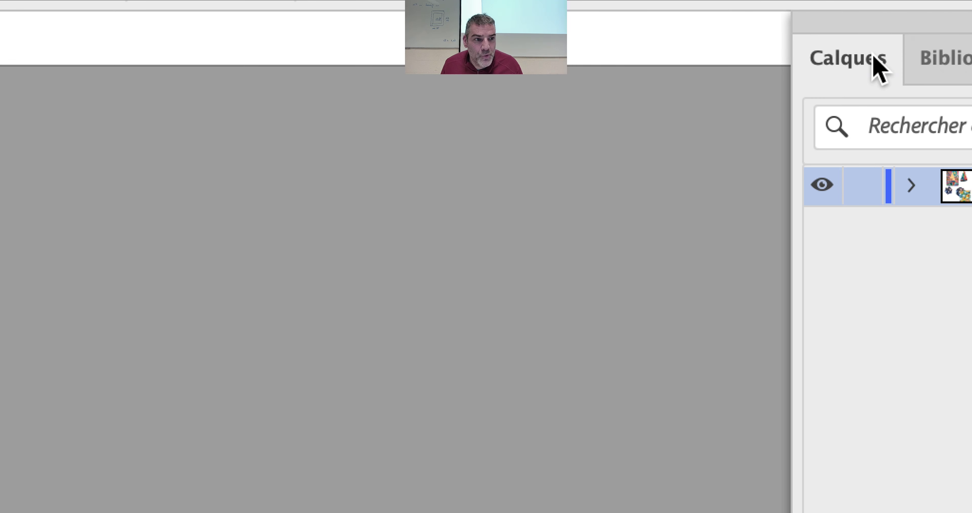
pyautogui.moveTo(879, 70); pyautogui.dragTo(618, 61)
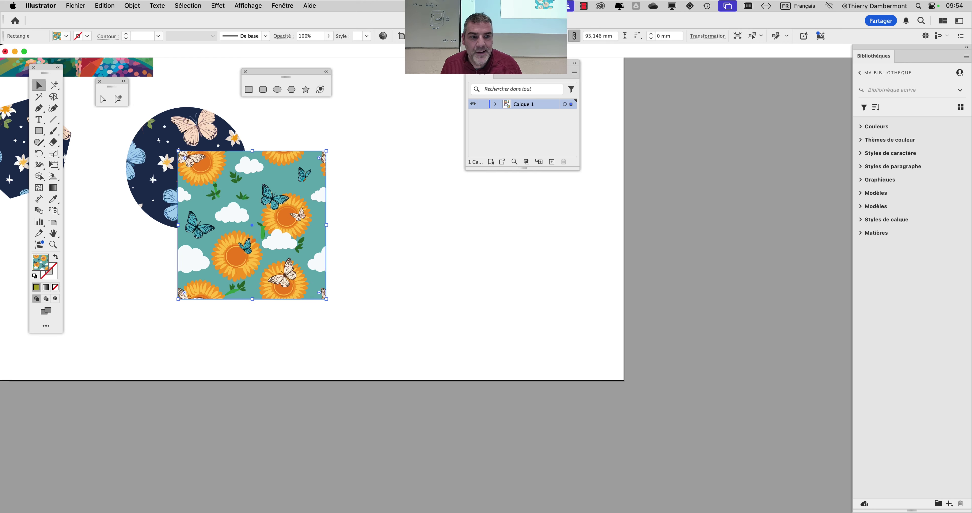
pyautogui.moveTo(578, 170); pyautogui.dragTo(670, 338)
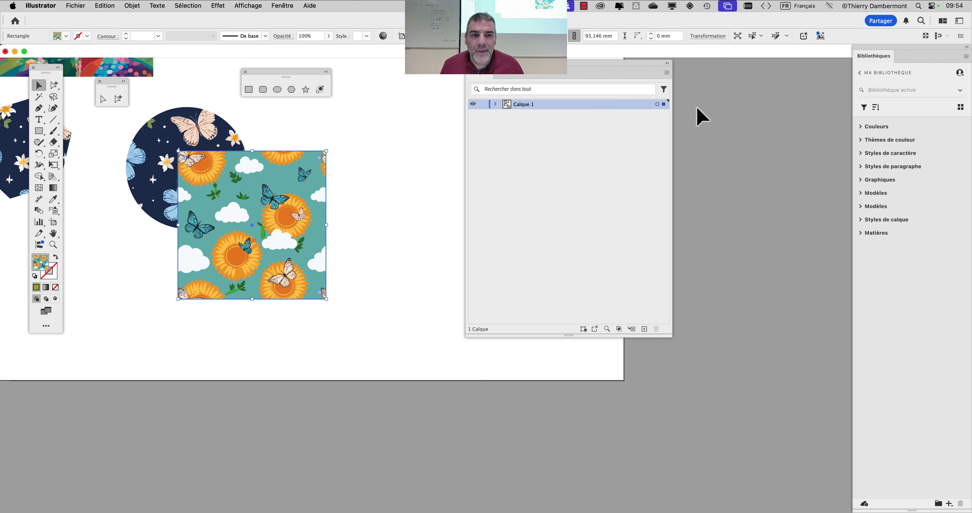
pyautogui.moveTo(632, 71)
pyautogui.mouseDown()
pyautogui.moveTo(628, 95)
pyautogui.moveTo(633, 87)
pyautogui.mouseUp()
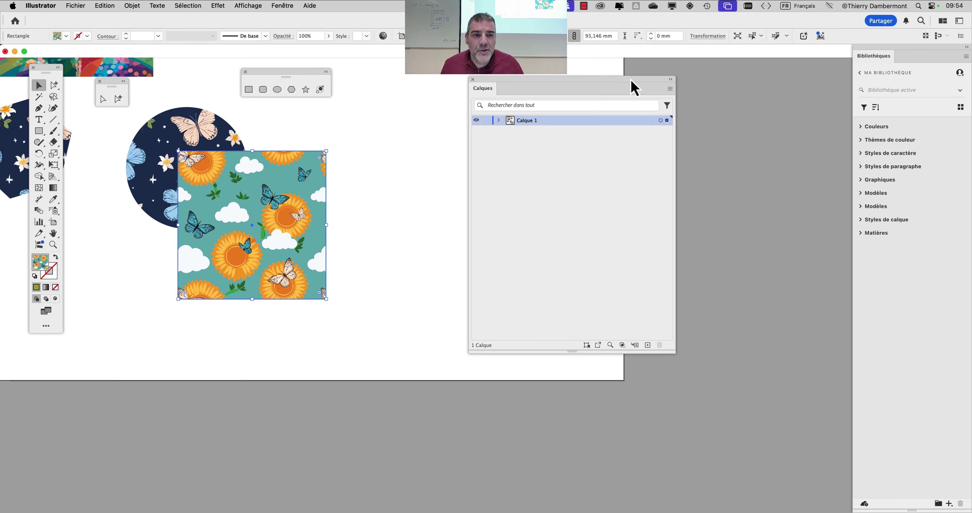
pyautogui.moveTo(676, 355); pyautogui.dragTo(648, 312)
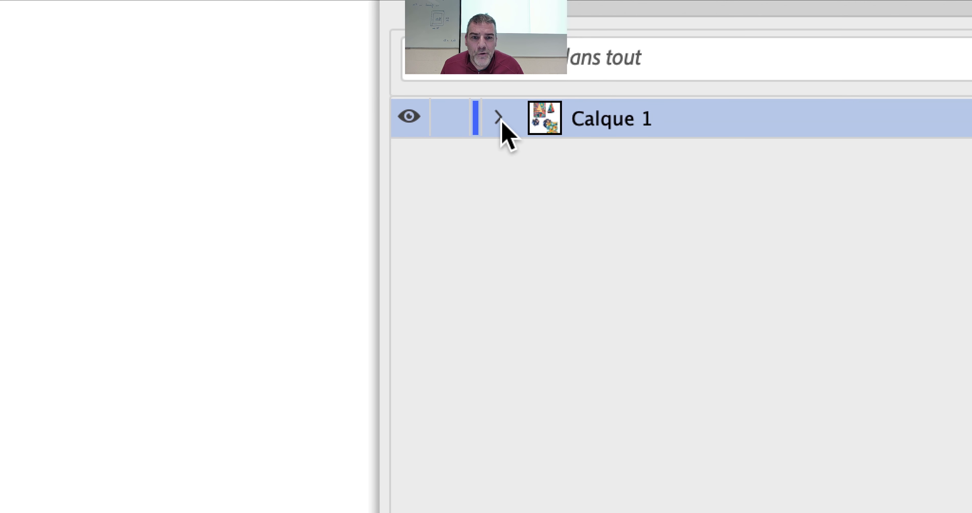
# - Collapse and expand Calque 1 to examine the objects it contains, leaving it expanded
pyautogui.click(499, 117)
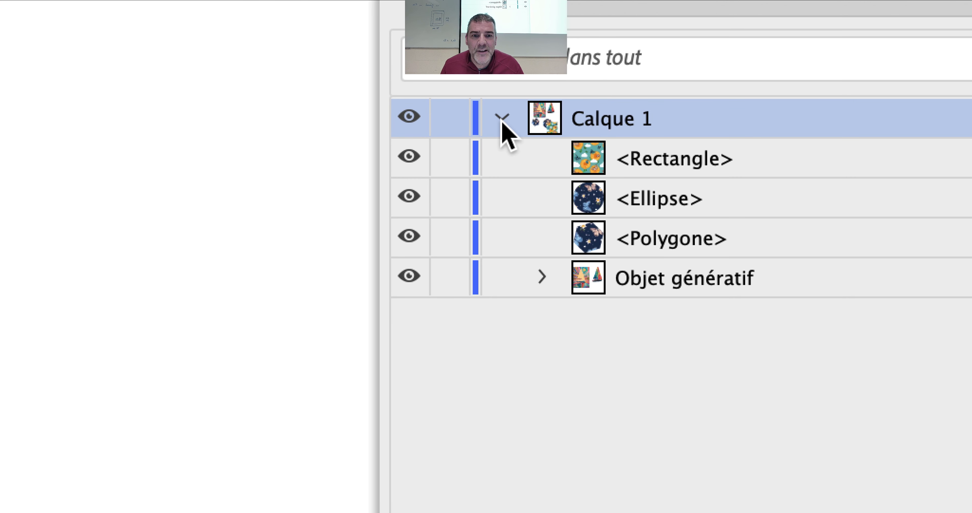
pyautogui.click(502, 119)
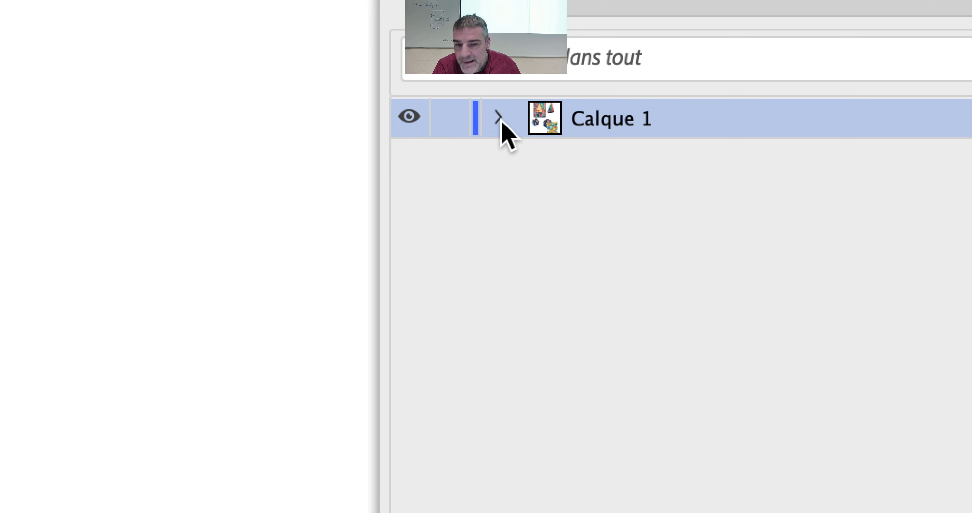
pyautogui.click(499, 117)
pyautogui.click(502, 120)
pyautogui.click(502, 120)
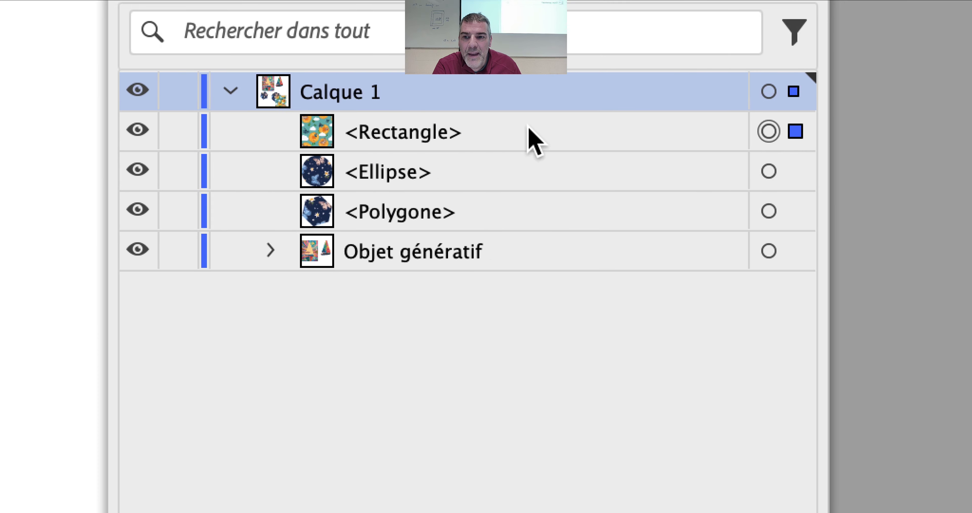
# - Reorder the <Rectangle> object below <Ellipse> in Calque 1 so the circle lies in front, and reselect its entry
pyautogui.click(244, 117)
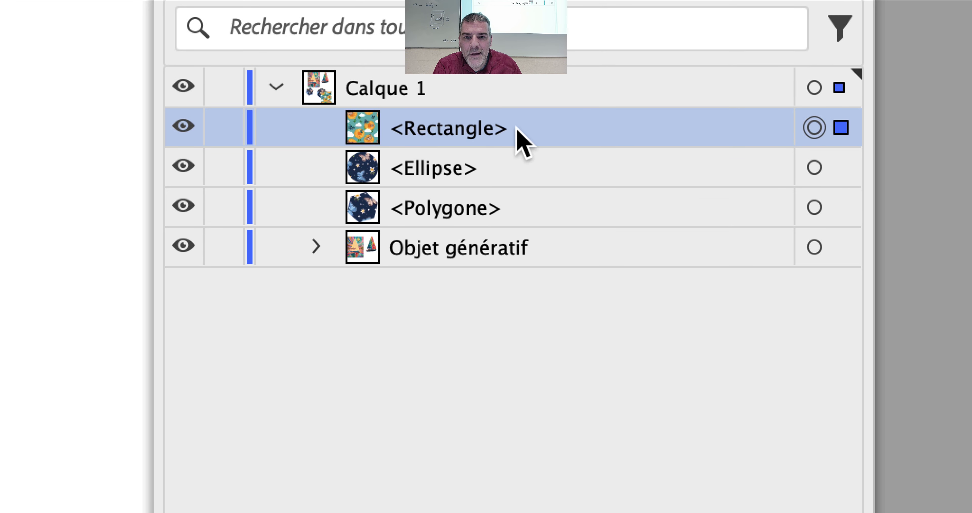
pyautogui.moveTo(516, 131); pyautogui.dragTo(516, 183)
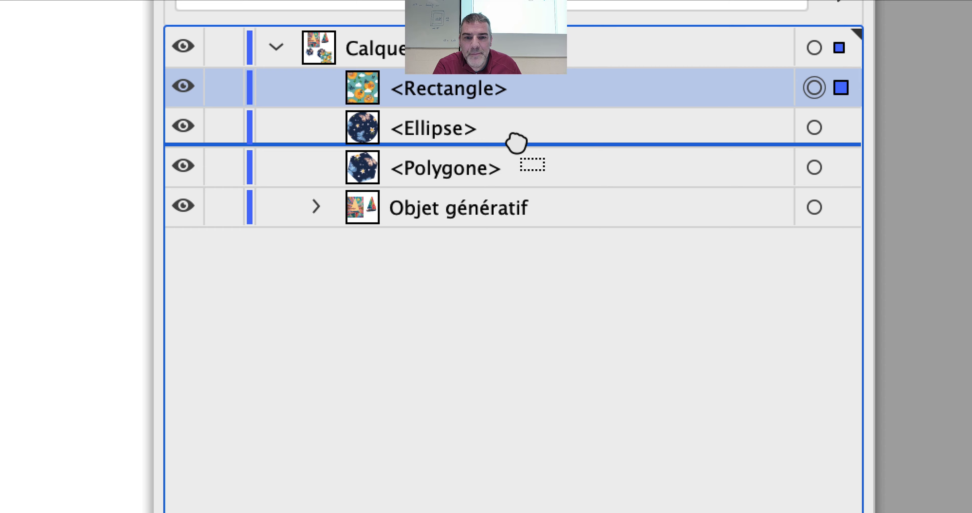
pyautogui.moveTo(516, 143); pyautogui.dragTo(517, 141)
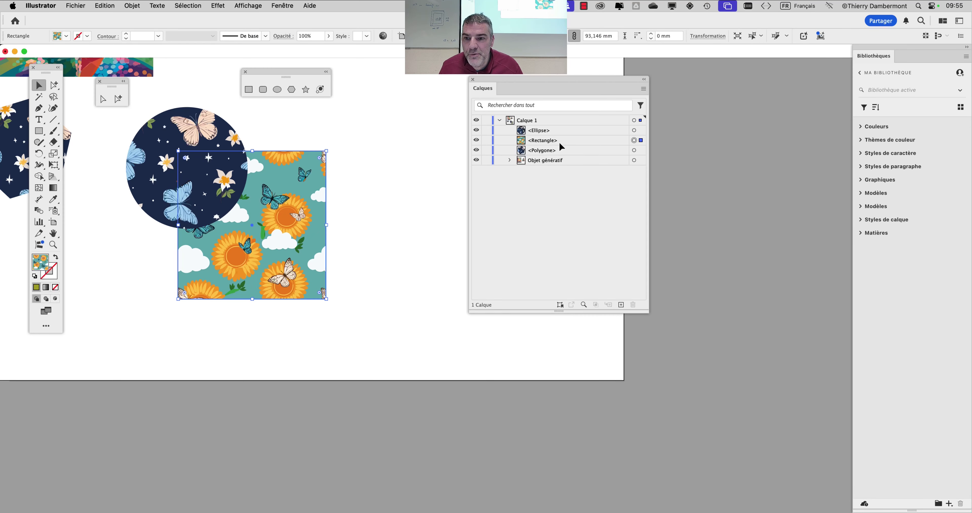
pyautogui.scroll(2, 188, 190)
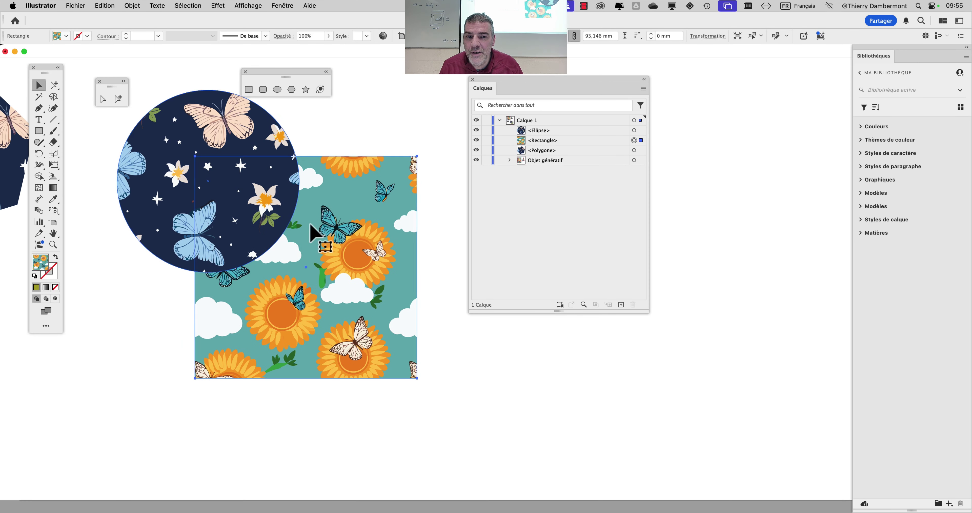
pyautogui.click(578, 145)
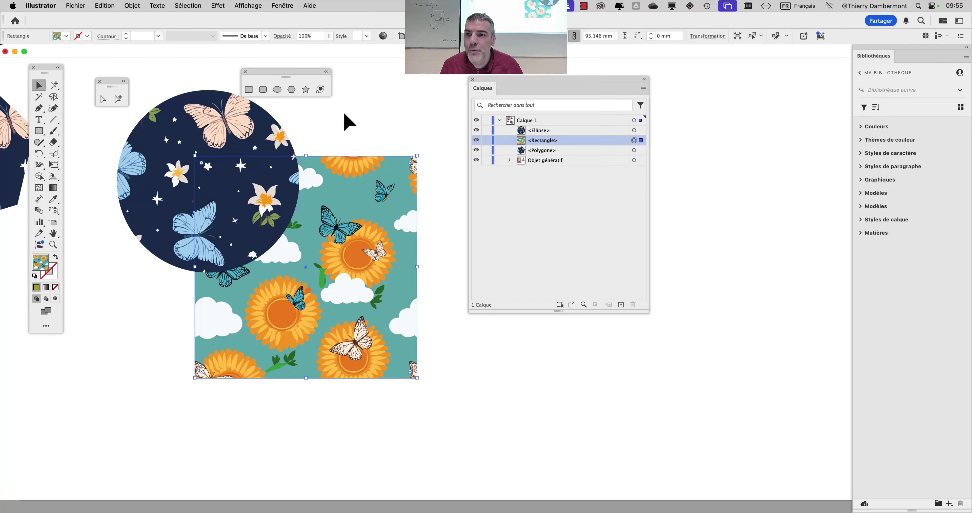
# - Examine the stacking-order commands available for the selected square without applying any
pyautogui.click(132, 5)
pyautogui.moveTo(143, 30)
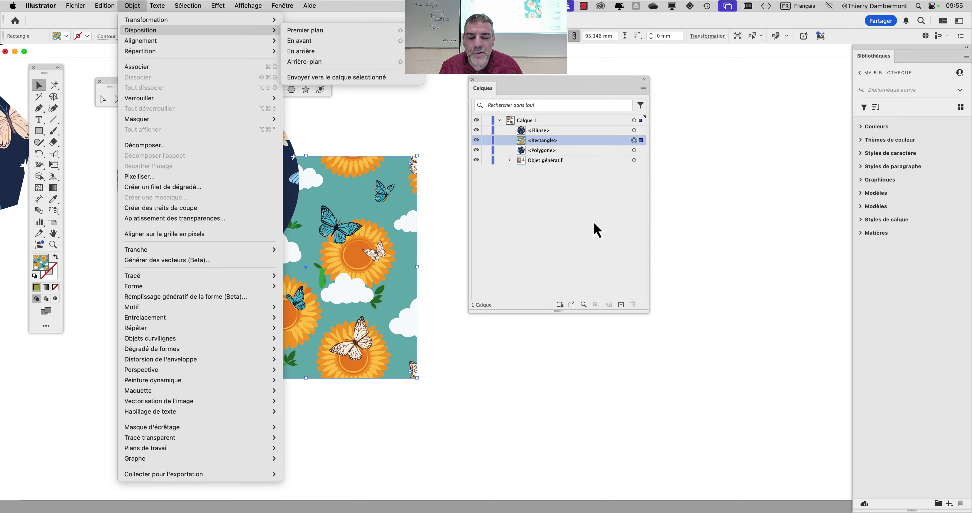
pyautogui.click(594, 228)
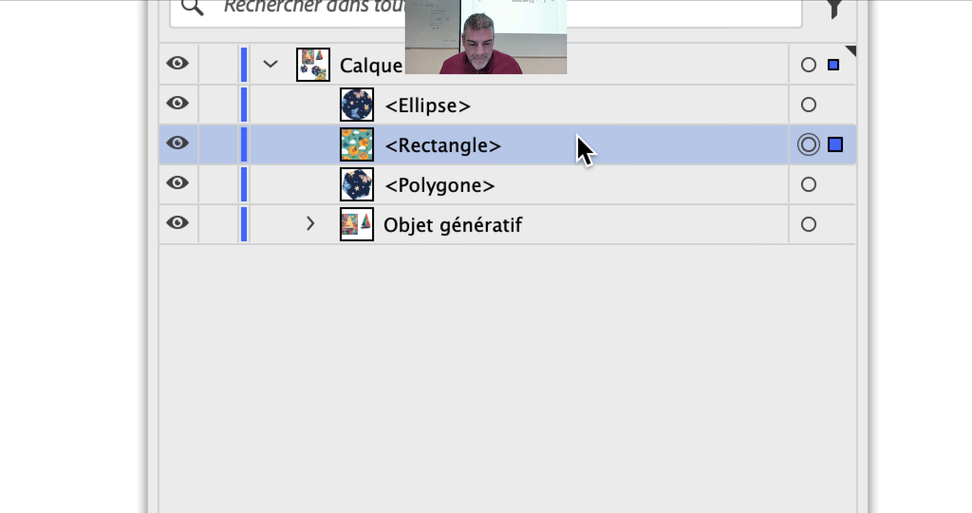
# - Highlight the <Ellipse> entry in Calque 1, followed by the <Rectangle> entry, to compare their stacking positions
pyautogui.click(490, 104)
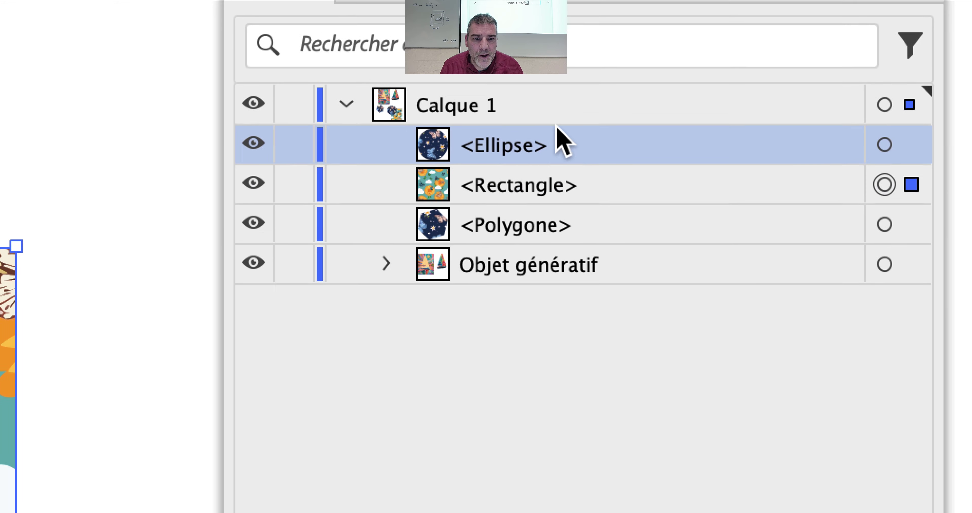
pyautogui.click(549, 185)
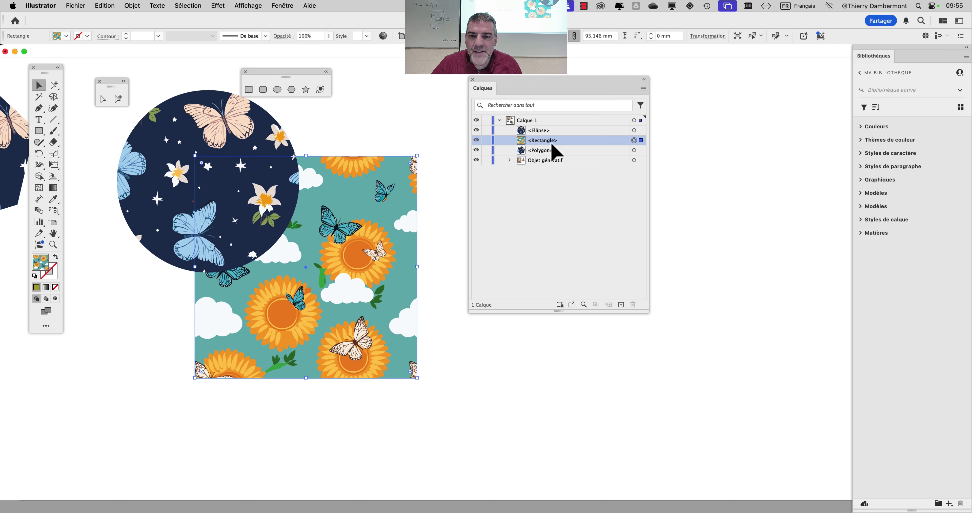
pyautogui.moveTo(552, 145)
pyautogui.mouseDown()
pyautogui.moveTo(551, 126)
pyautogui.moveTo(561, 148)
pyautogui.mouseUp()
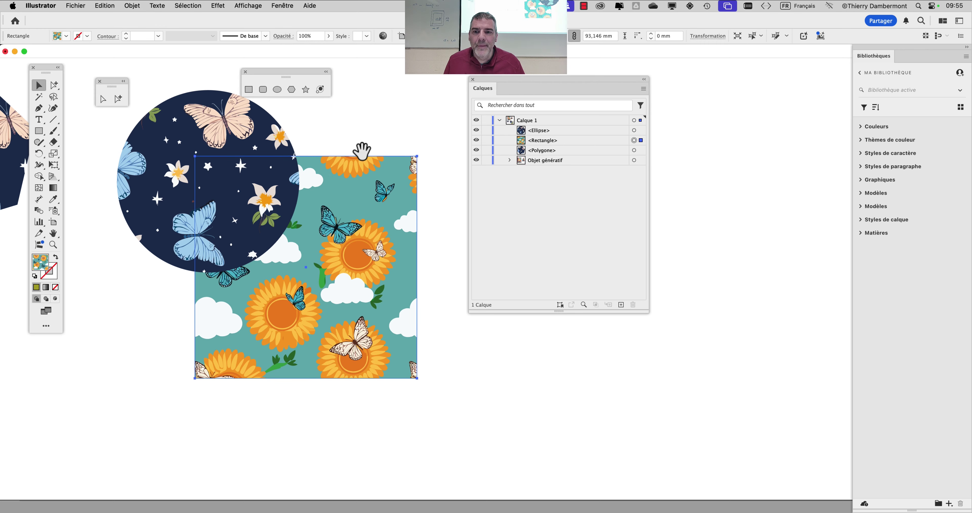
# - Place the Calques panel clear of the square, keeping the hexagon, circle and square in view
pyautogui.moveTo(363, 152); pyautogui.dragTo(438, 182)
pyautogui.moveTo(519, 84); pyautogui.dragTo(669, 109)
pyautogui.moveTo(252, 59); pyautogui.dragTo(322, 55)
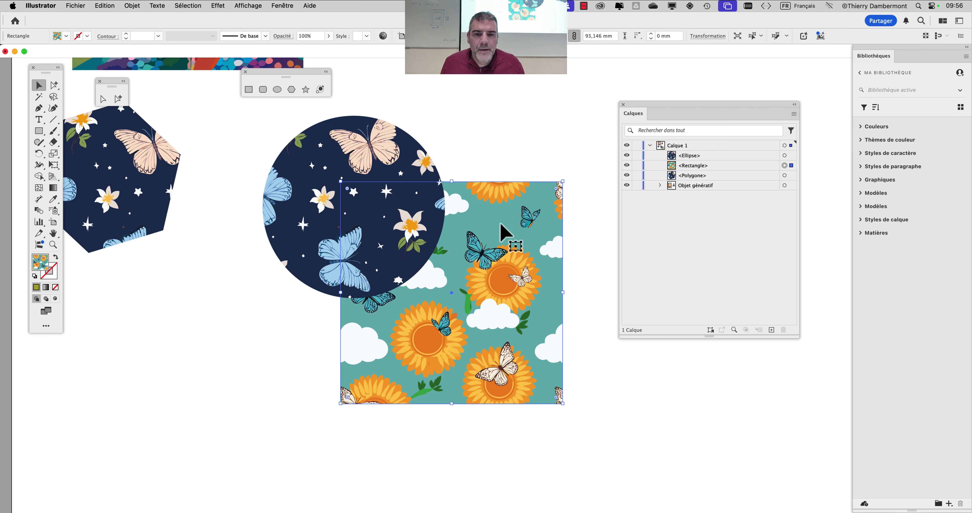
pyautogui.moveTo(720, 112); pyautogui.dragTo(727, 109)
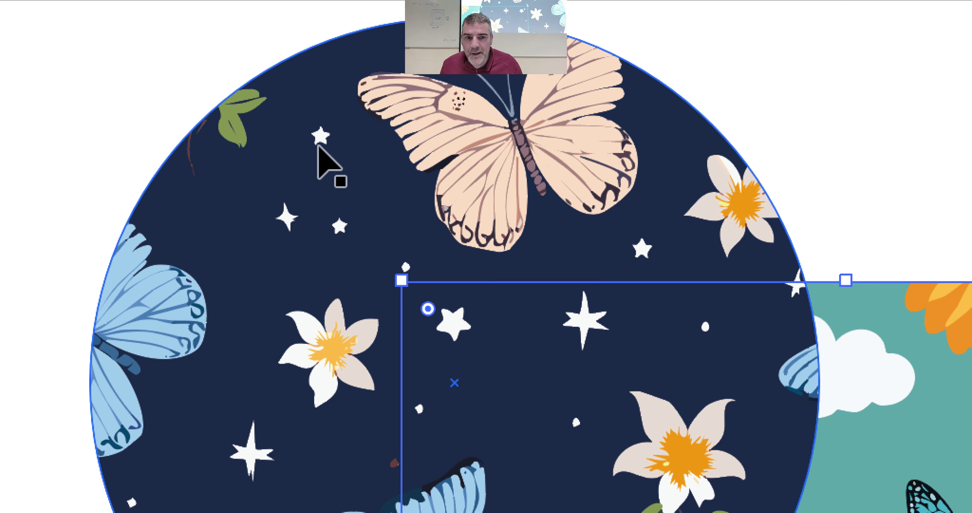
# - Select the circle on the artboard, and target <Rectangle>, <Polygone> and <Ellipse> through their entries in Calque 1
pyautogui.click(320, 149)
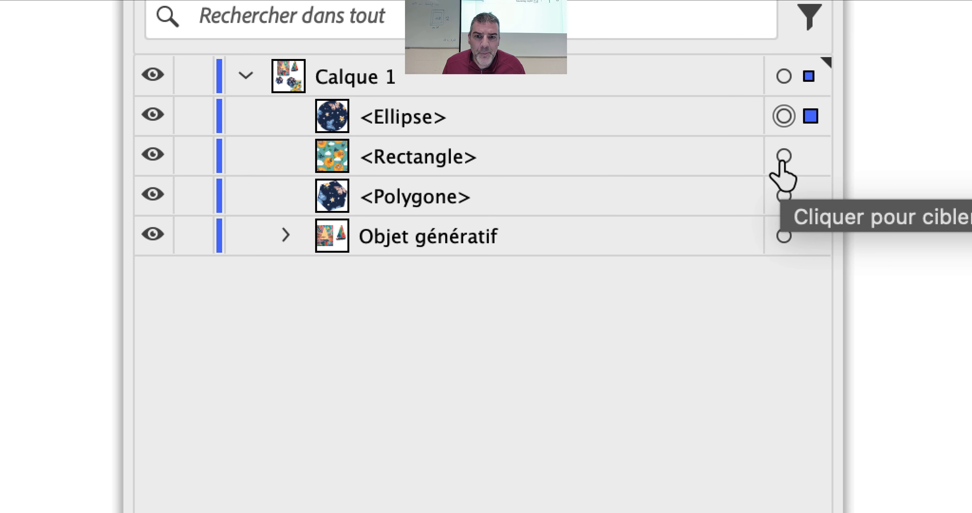
pyautogui.click(784, 156)
pyautogui.click(784, 196)
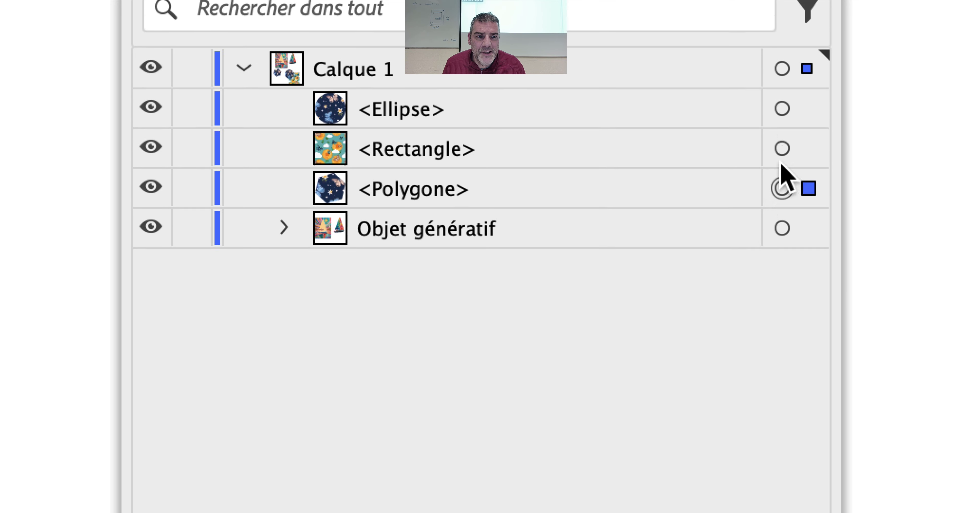
pyautogui.click(784, 156)
pyautogui.click(782, 122)
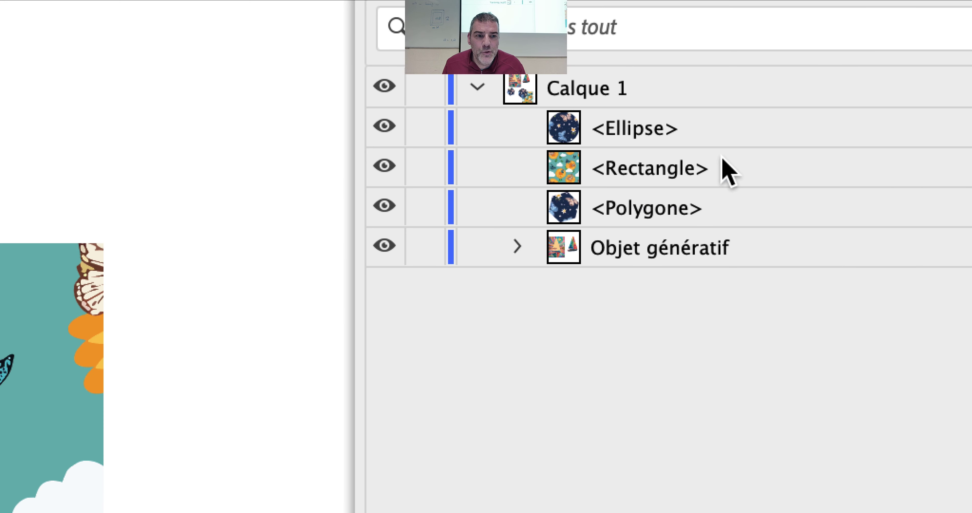
# - Highlight the <Rectangle>, <Ellipse> and <Polygone> entries in Calque 1 without targeting their objects, ending on <Polygone>
pyautogui.click(728, 205)
pyautogui.click(740, 157)
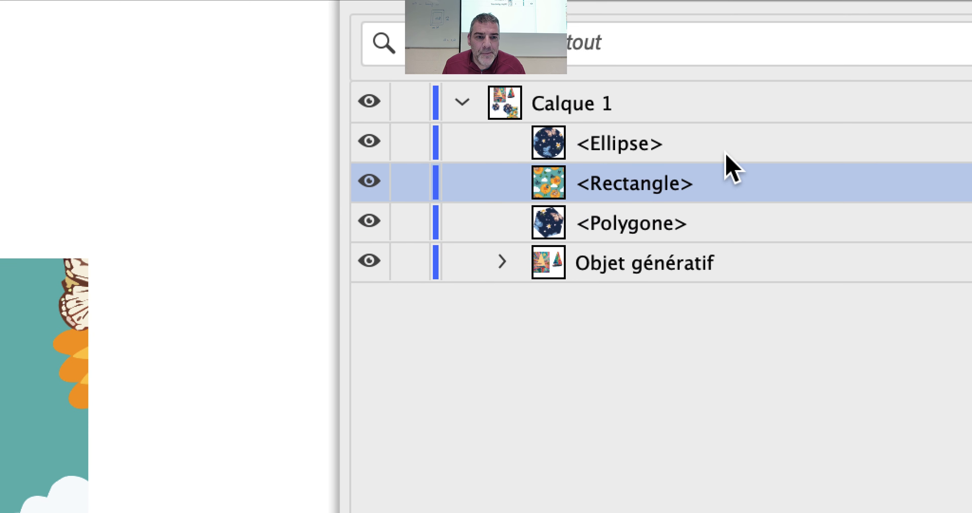
pyautogui.click(740, 142)
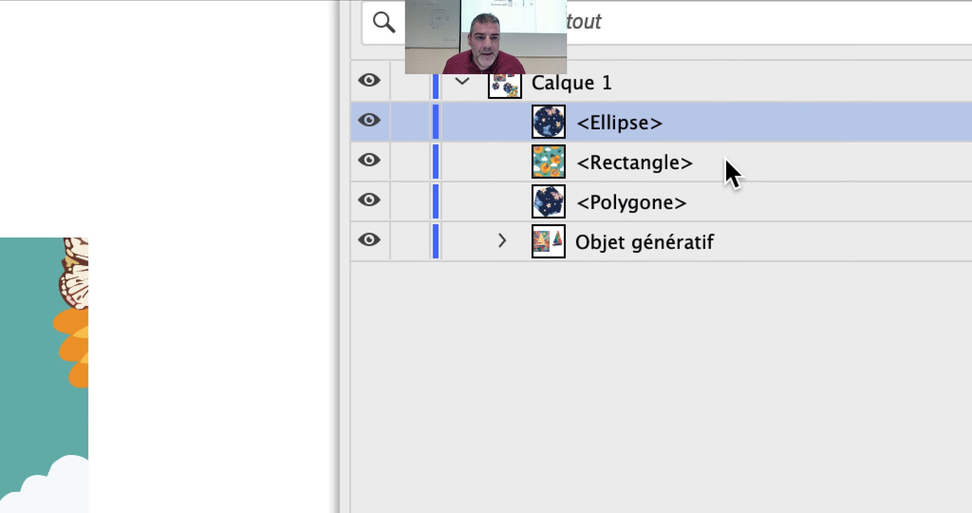
pyautogui.click(725, 160)
pyautogui.click(725, 194)
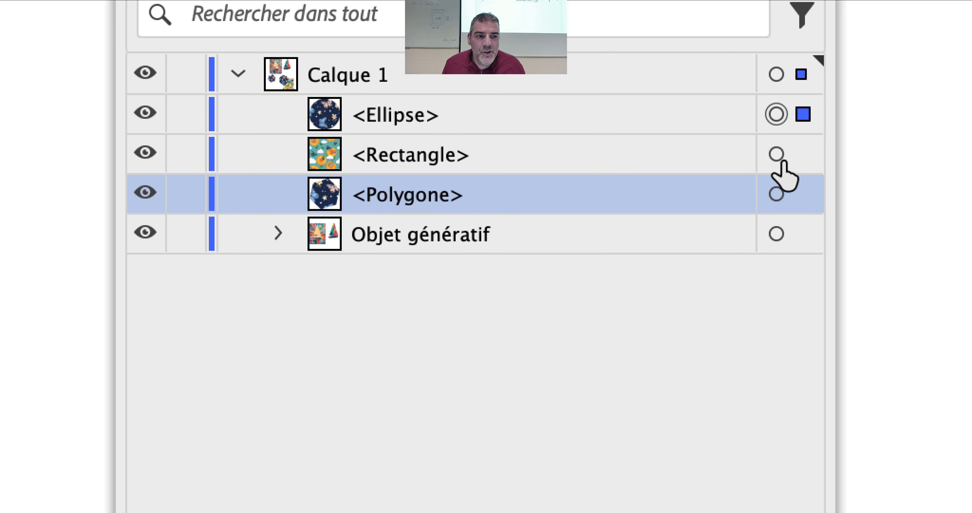
# - Target each shape through its Calque 1 entry and on the artboard, leaving the square selected
pyautogui.click(778, 155)
pyautogui.click(777, 194)
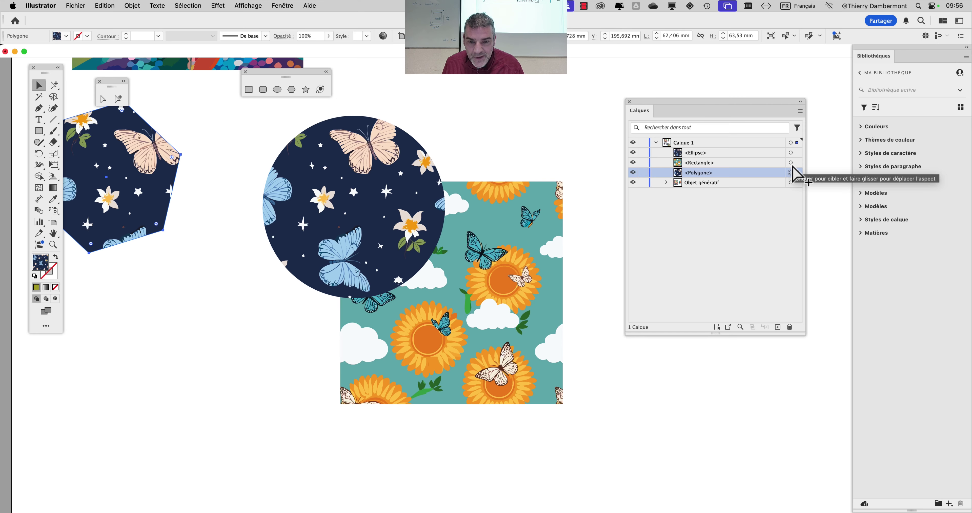
pyautogui.click(382, 145)
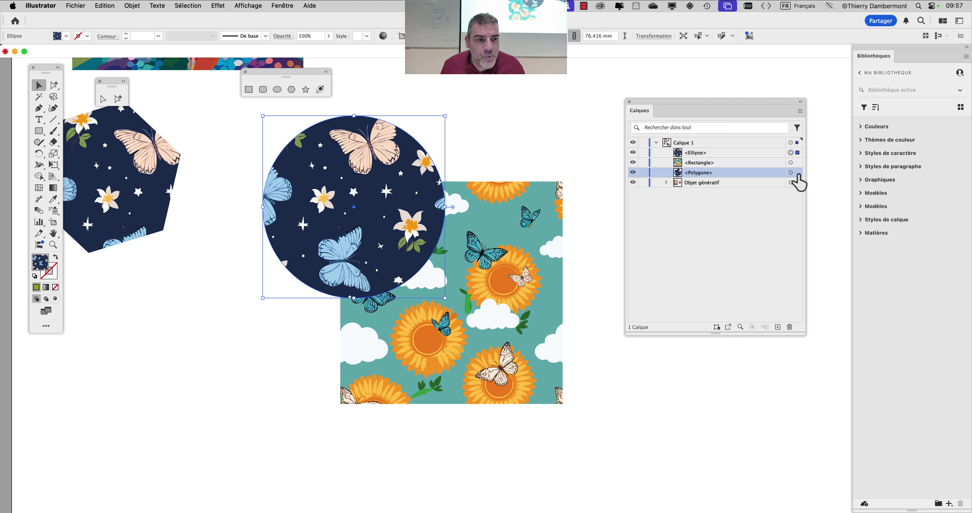
pyautogui.click(791, 162)
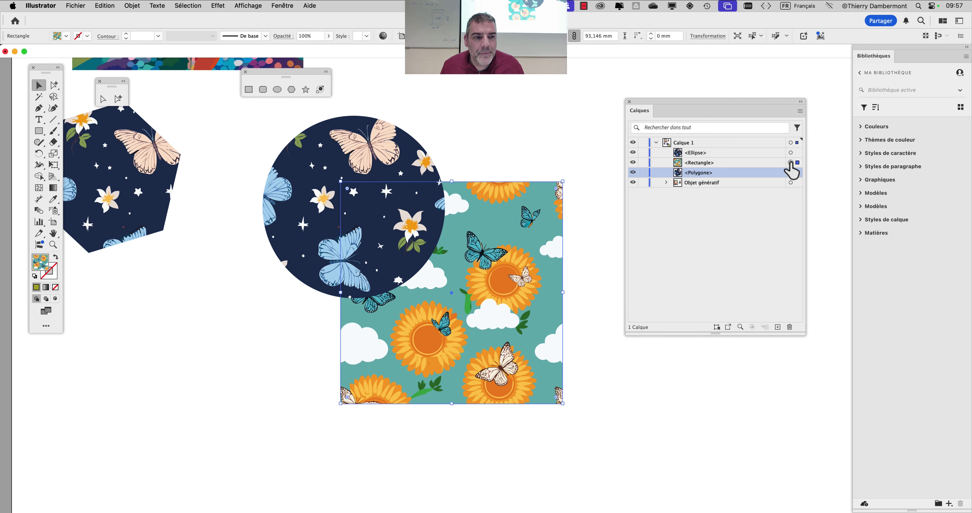
pyautogui.click(790, 153)
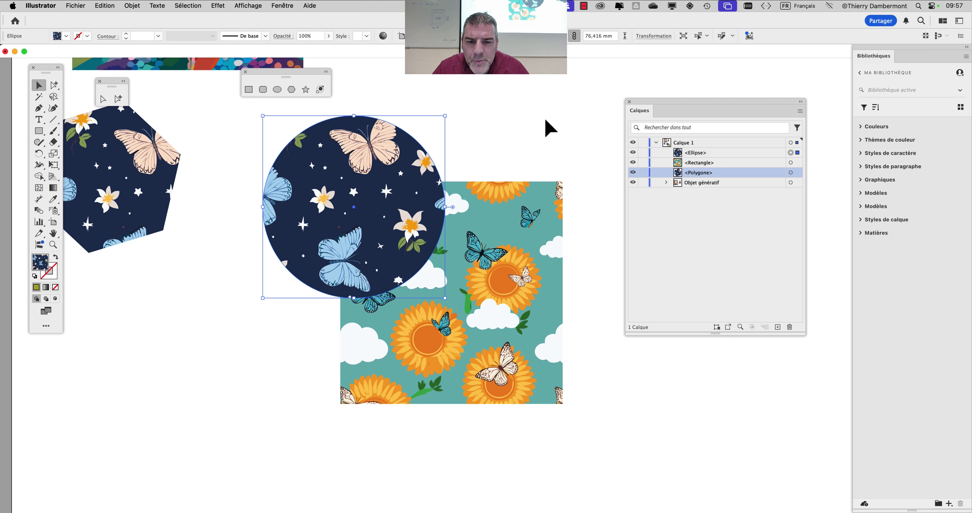
pyautogui.click(514, 220)
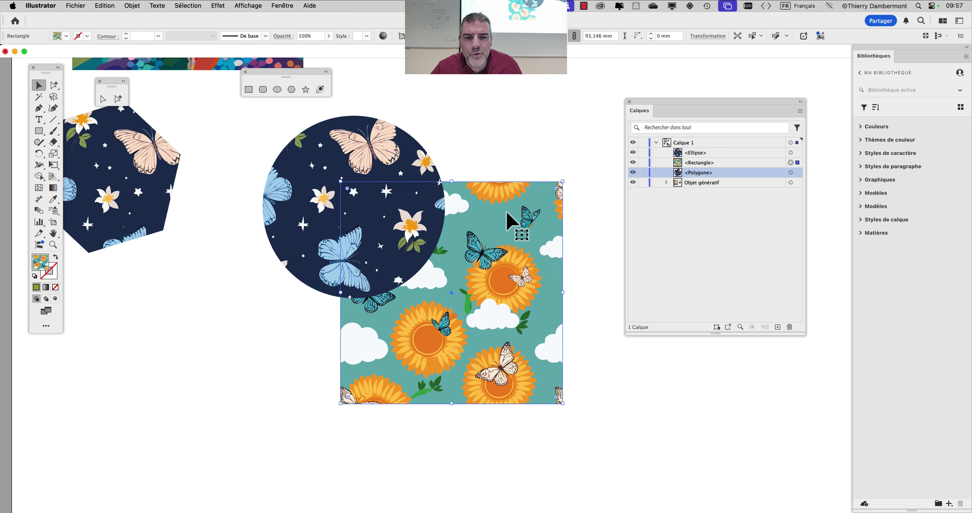
# - Move the Calques panel over the library panel and move the square clear of the circle
pyautogui.moveTo(648, 109); pyautogui.dragTo(762, 110)
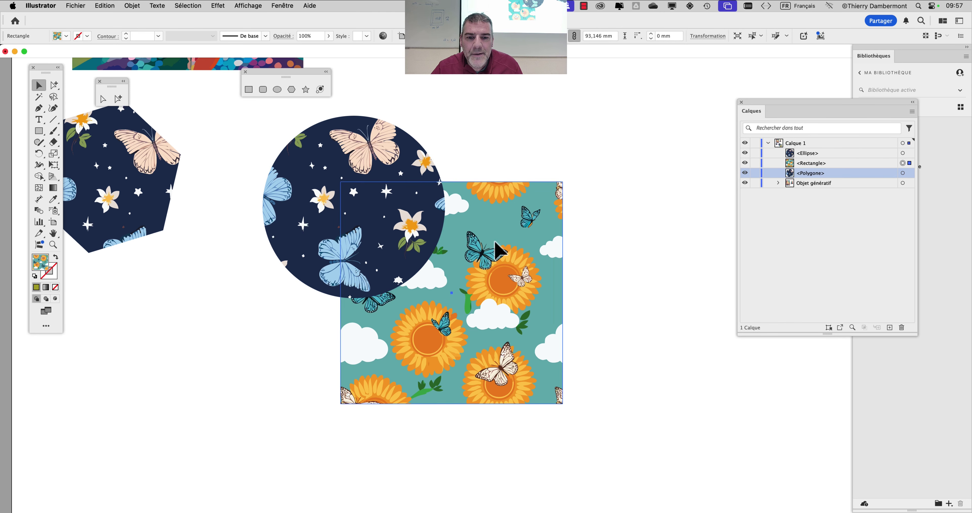
pyautogui.moveTo(491, 248); pyautogui.dragTo(612, 197)
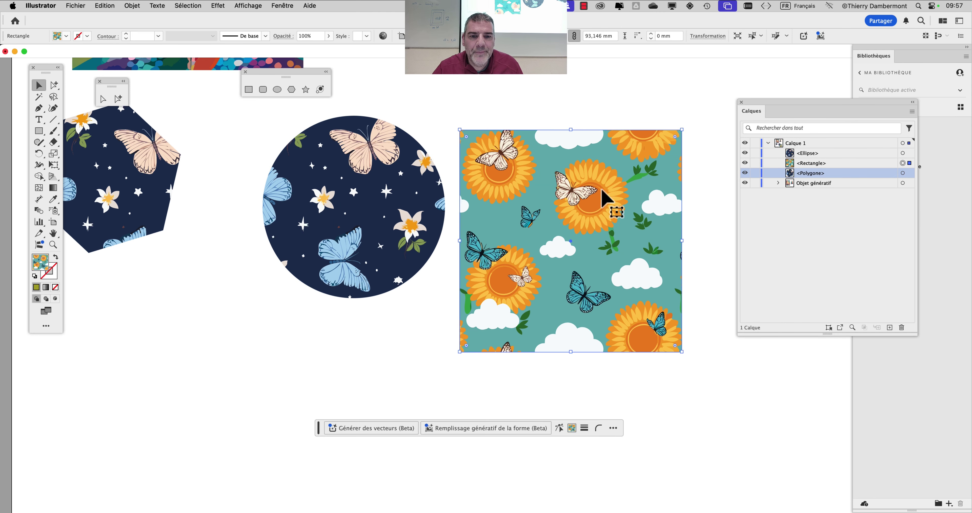
# - Shift the square slightly in several directions beside the circle to test how its pattern fill behaves
pyautogui.moveTo(383, 205); pyautogui.dragTo(267, 189)
pyautogui.moveTo(393, 199); pyautogui.dragTo(392, 155)
pyautogui.moveTo(222, 152); pyautogui.dragTo(402, 164)
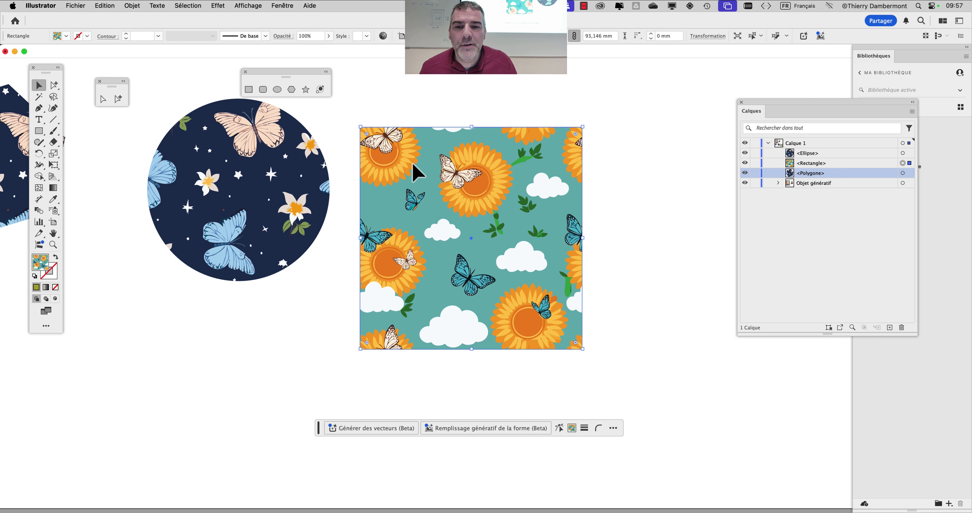
pyautogui.moveTo(411, 172); pyautogui.dragTo(427, 190)
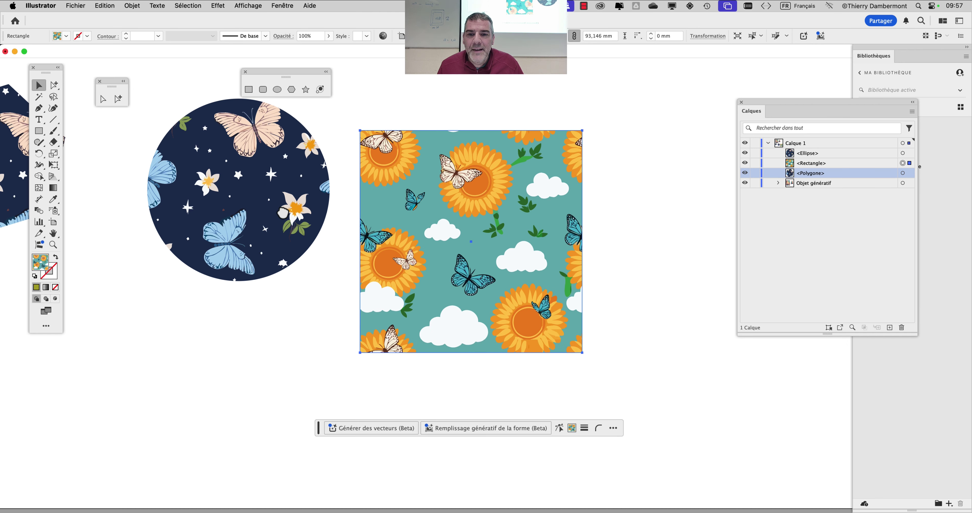
pyautogui.hscroll(5, 378, 189)
pyautogui.scroll(-2, 378, 188)
pyautogui.moveTo(295, 178); pyautogui.dragTo(321, 211)
# - Show the Transformation panel and place it in the empty area beside the square
pyautogui.click(294, 7)
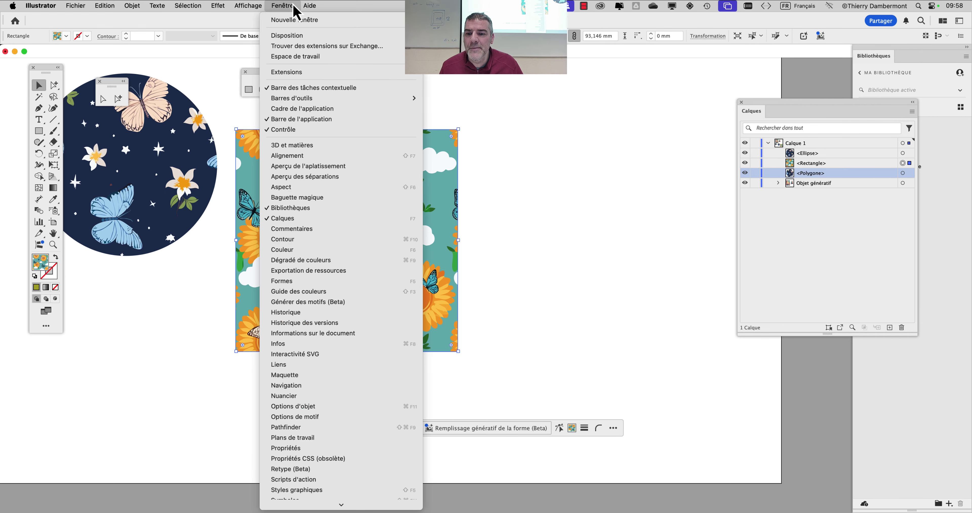
pyautogui.scroll(-3, 315, 286)
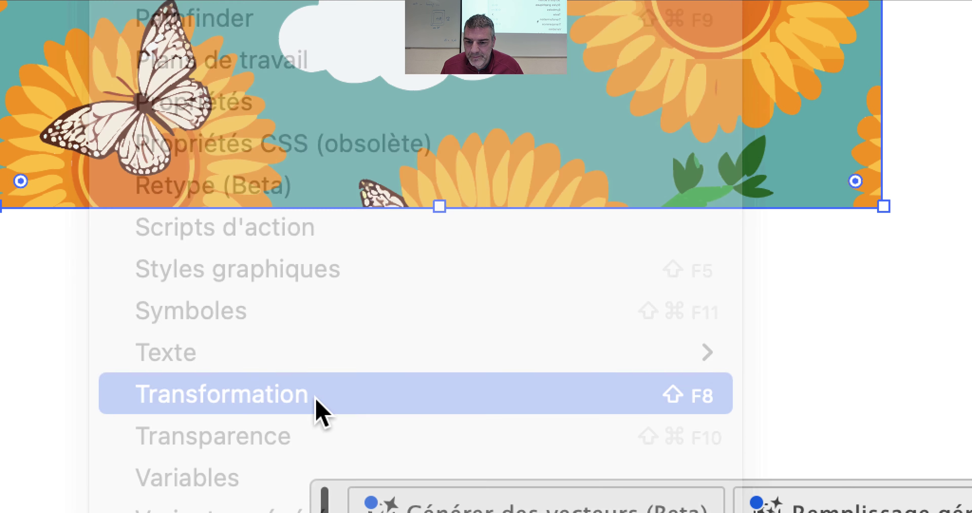
pyautogui.click(317, 396)
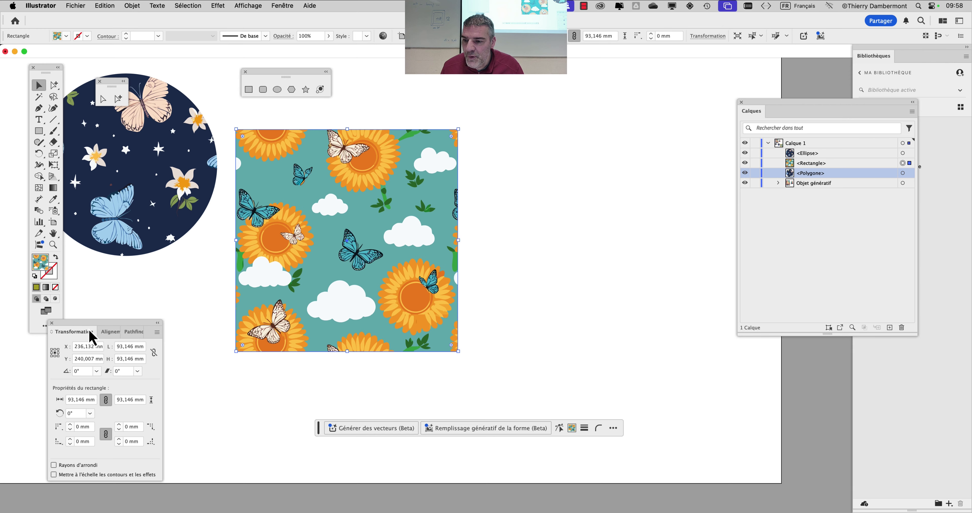
pyautogui.moveTo(92, 337); pyautogui.dragTo(564, 132)
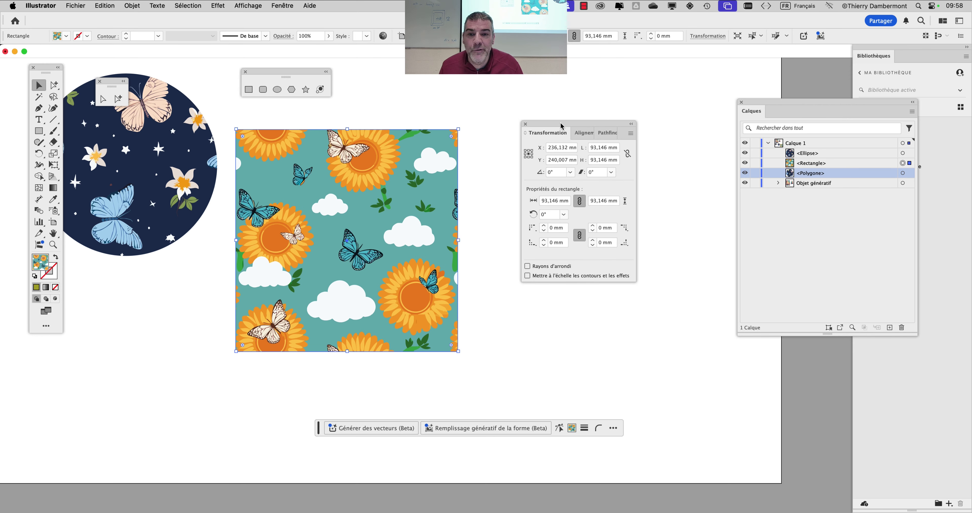
pyautogui.moveTo(561, 122)
pyautogui.mouseDown()
pyautogui.moveTo(559, 105)
pyautogui.moveTo(552, 114)
pyautogui.mouseUp()
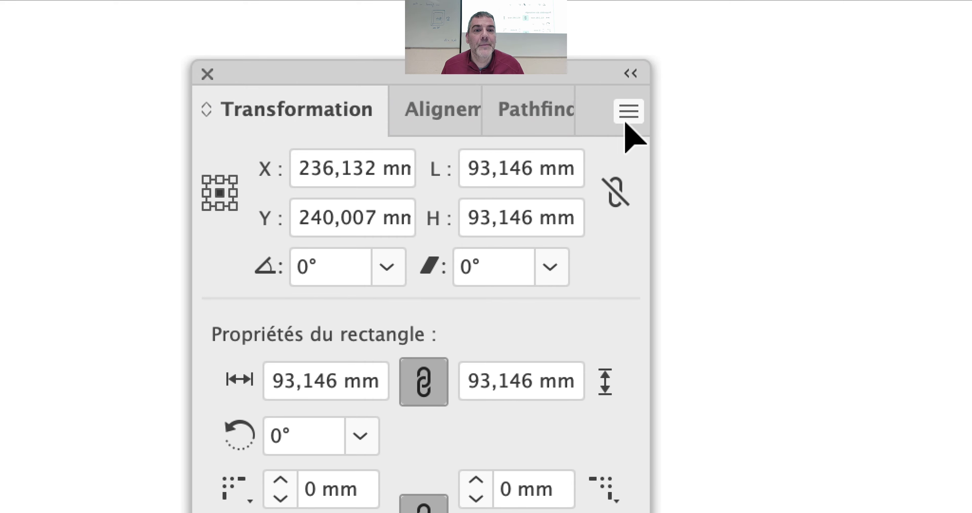
# - Enable Tout transformer and move the square together with its pattern, keeping the Transformation panel clear of it
pyautogui.click(627, 120)
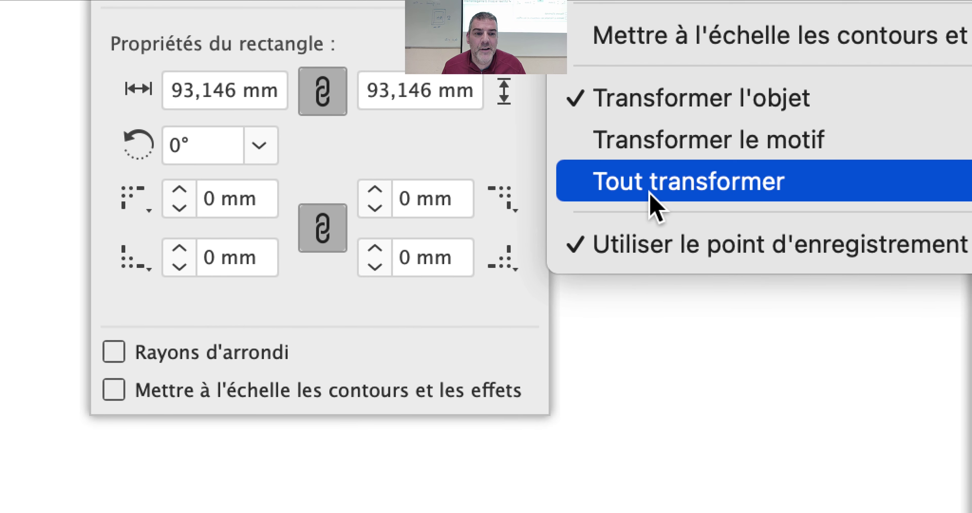
pyautogui.click(650, 193)
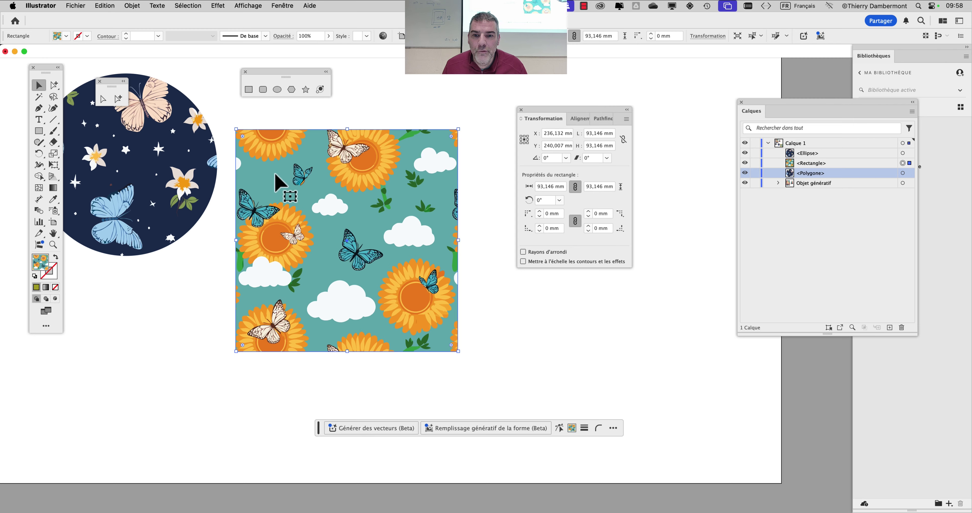
pyautogui.moveTo(282, 184); pyautogui.dragTo(437, 200)
pyautogui.moveTo(380, 218); pyautogui.dragTo(379, 188)
pyautogui.moveTo(592, 115); pyautogui.dragTo(666, 90)
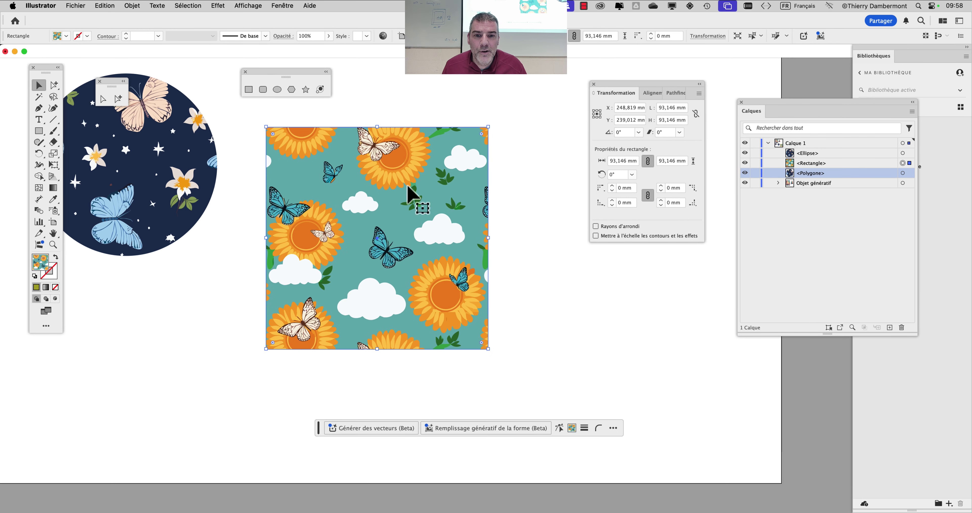
pyautogui.moveTo(422, 179); pyautogui.dragTo(391, 193)
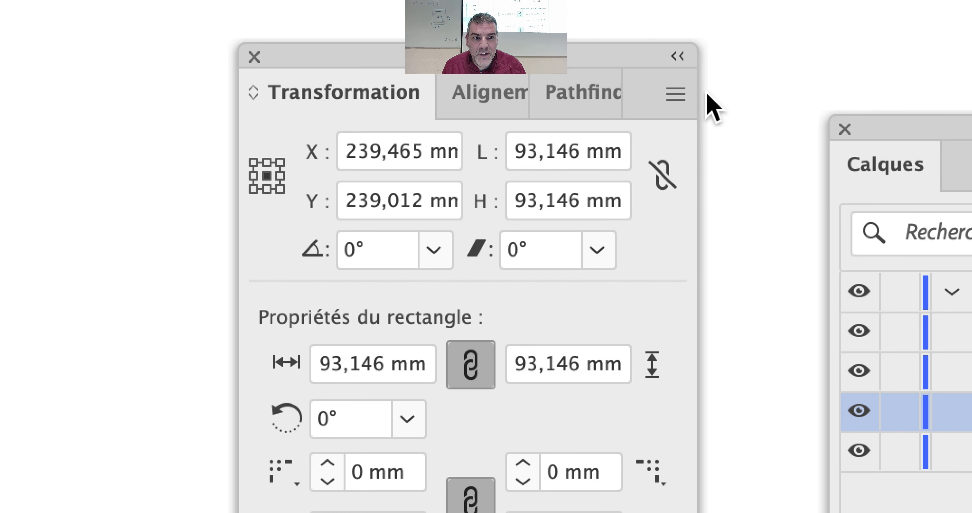
# - Switch the transformation option to Transformer l'objet and move the square without its pattern
pyautogui.click(693, 92)
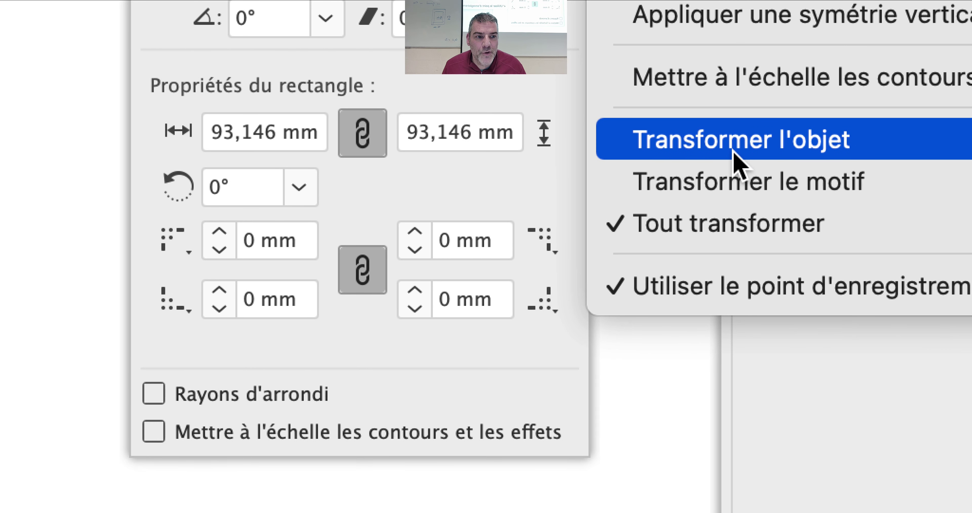
pyautogui.click(734, 150)
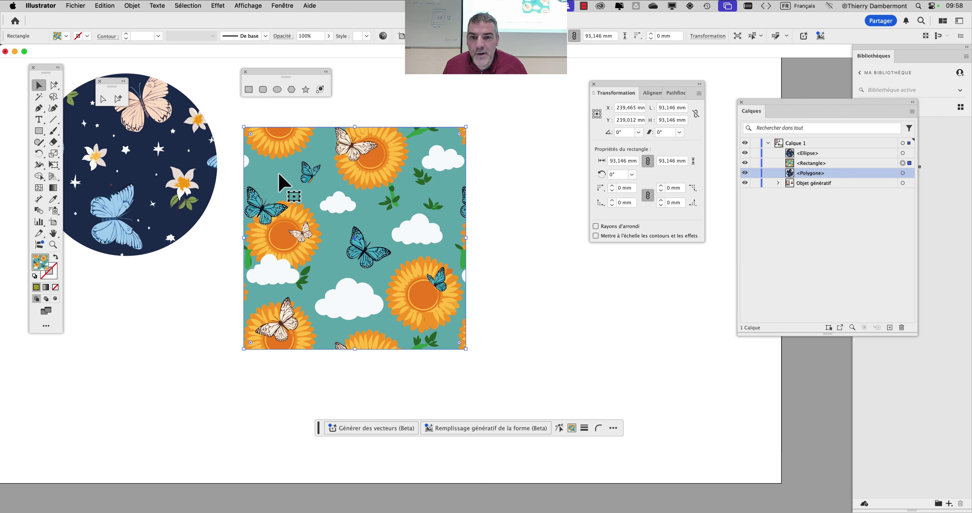
pyautogui.moveTo(282, 178); pyautogui.dragTo(261, 191)
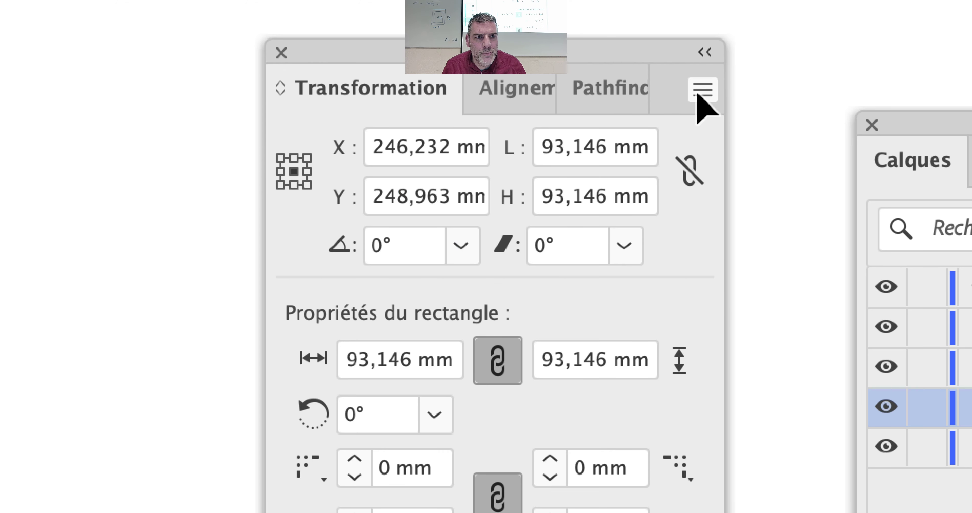
# - Switch the transformation option back to Tout transformer and move the square about 13 mm upward together with its pattern
pyautogui.click(700, 93)
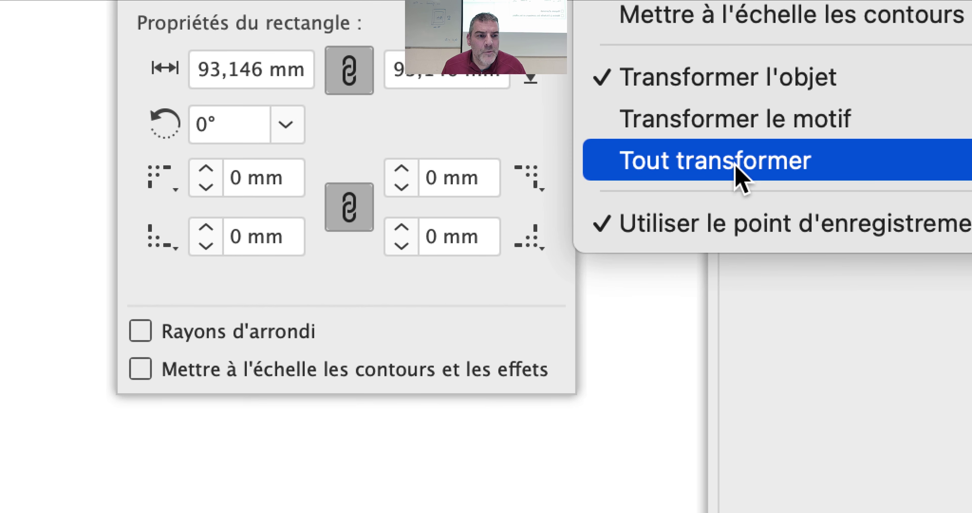
pyautogui.click(738, 178)
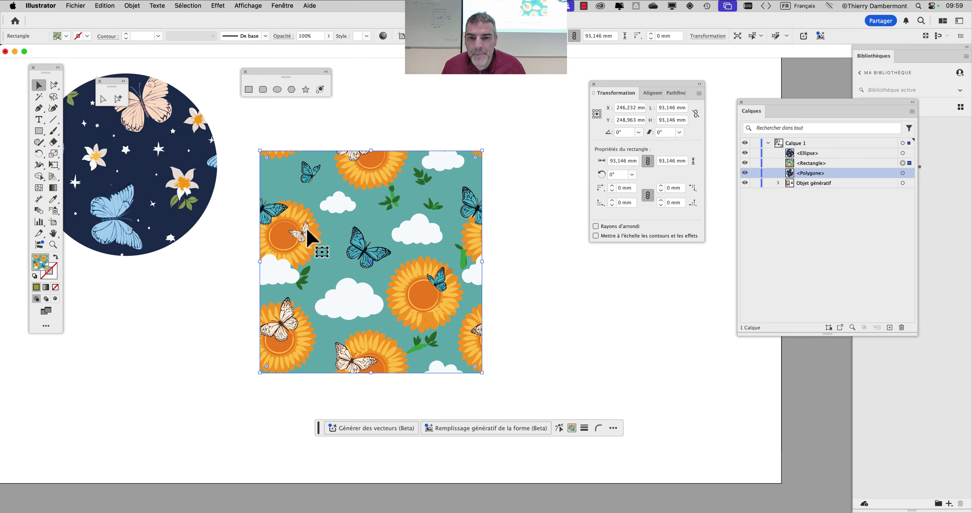
pyautogui.moveTo(308, 238); pyautogui.dragTo(319, 211)
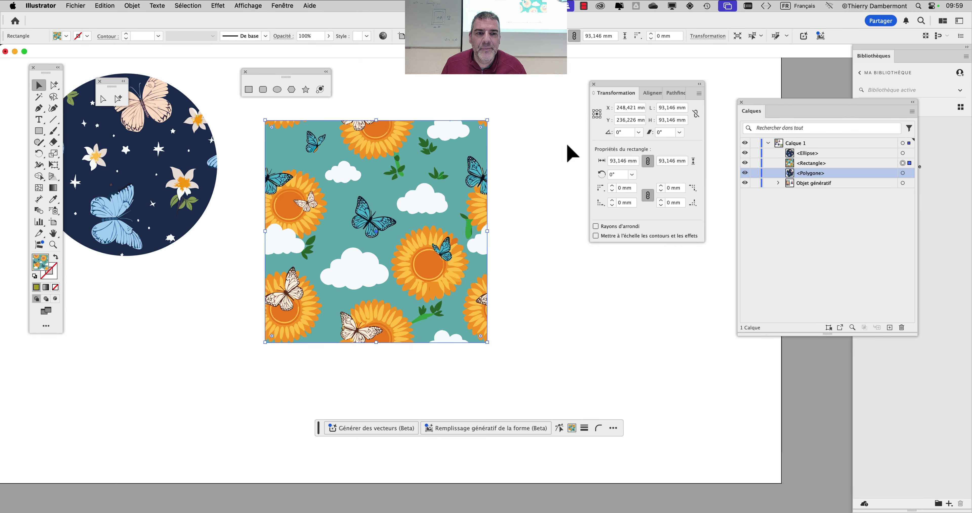
# - Place the Transformation panel below the circle and the Calques panel beside the square, then make the Calques panel taller
pyautogui.moveTo(696, 90); pyautogui.dragTo(191, 303)
pyautogui.moveTo(788, 111); pyautogui.dragTo(598, 111)
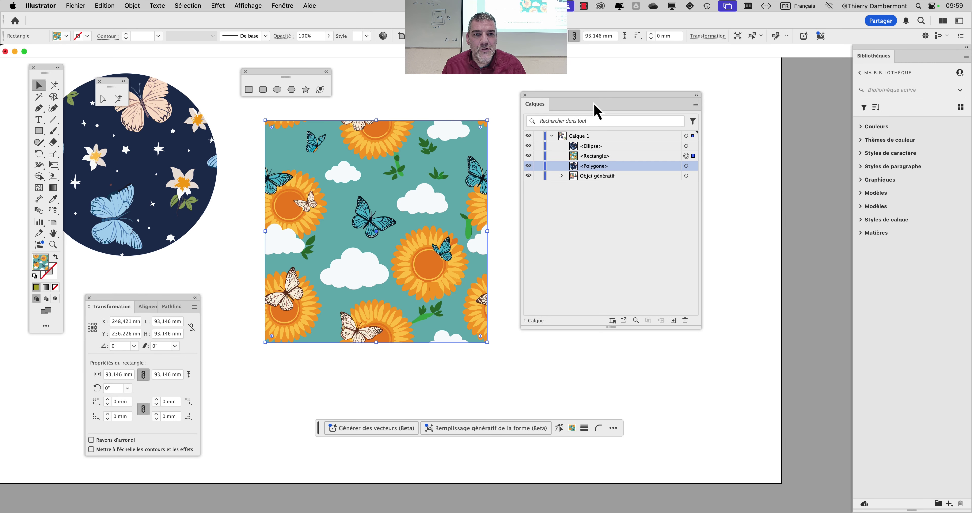
pyautogui.moveTo(699, 329); pyautogui.dragTo(706, 371)
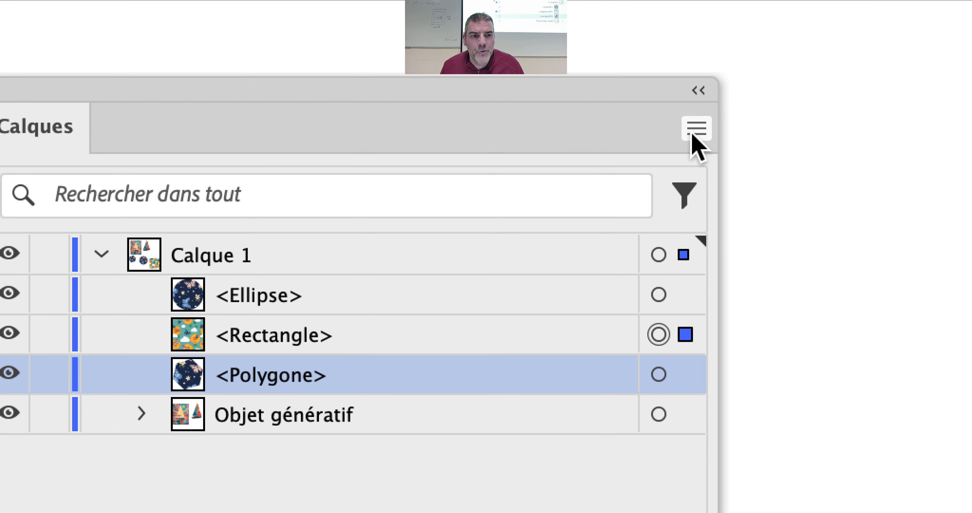
# - Set the Calques panel's row size to a custom Autre value of 100 pixels
pyautogui.click(696, 130)
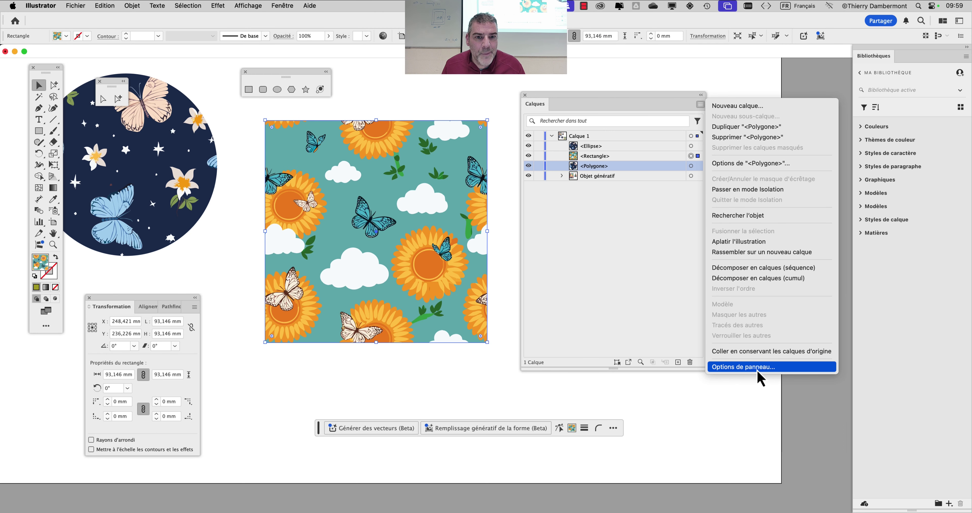
pyautogui.click(756, 369)
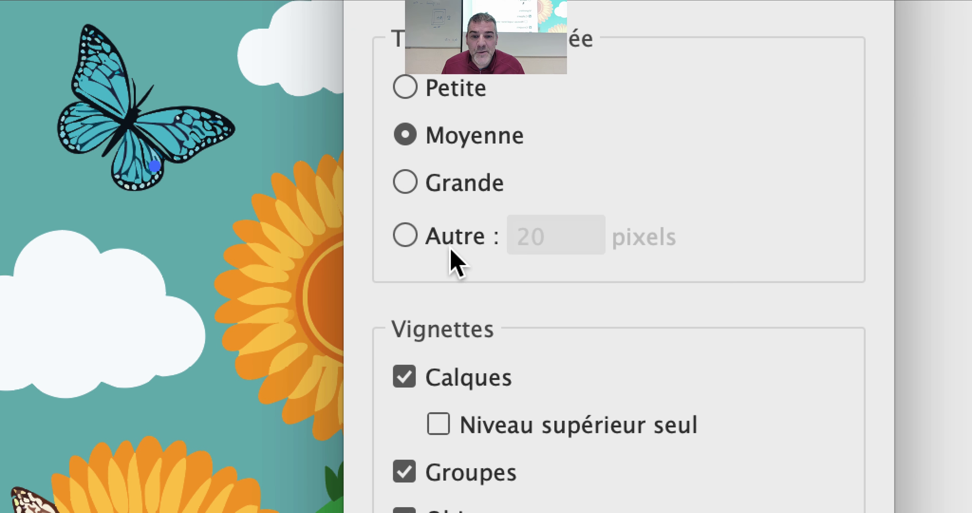
pyautogui.click(453, 249)
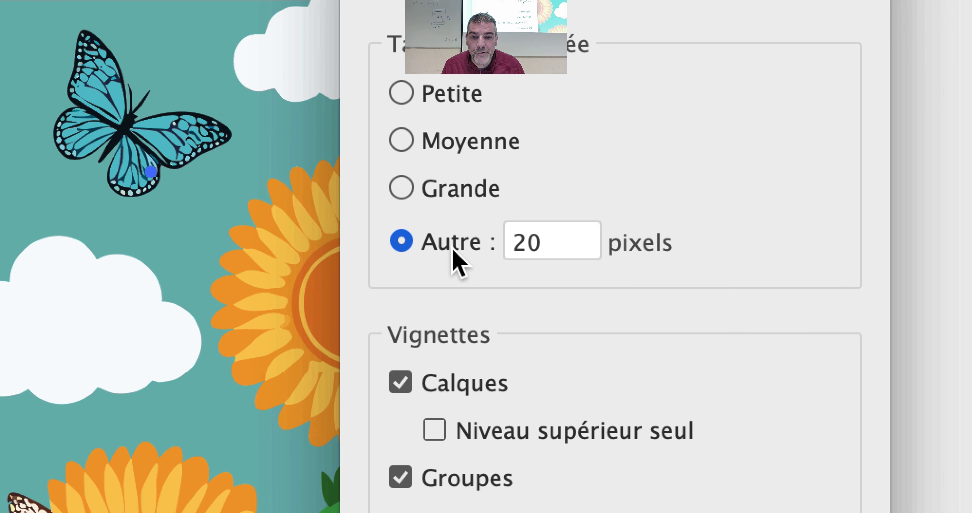
pyautogui.doubleClick(525, 245)
pyautogui.write('8')
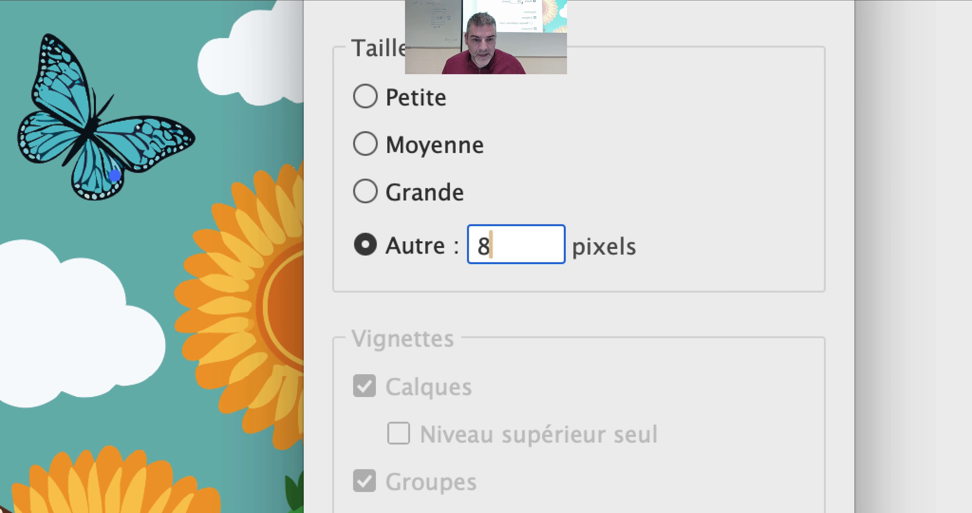
pyautogui.write('0')
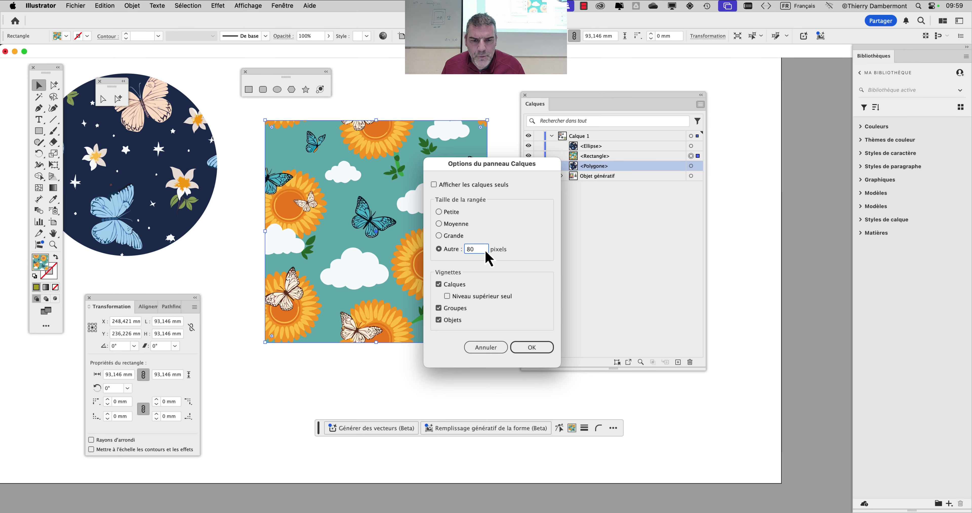
pyautogui.write('100')
pyautogui.click(541, 352)
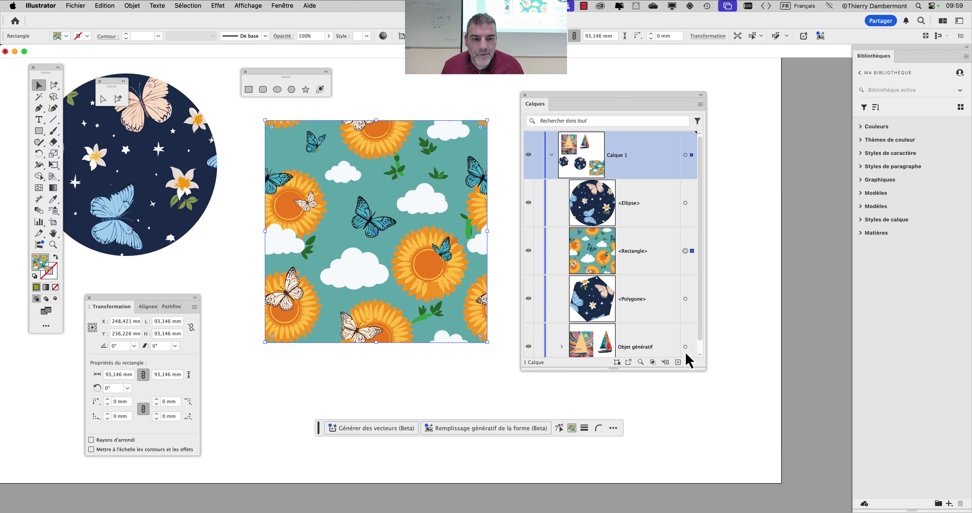
# - Enlarge the Calques panel to fit all its large thumbnails and place it near the Bibliothèques panel, clear of the square
pyautogui.moveTo(705, 377); pyautogui.dragTo(712, 440)
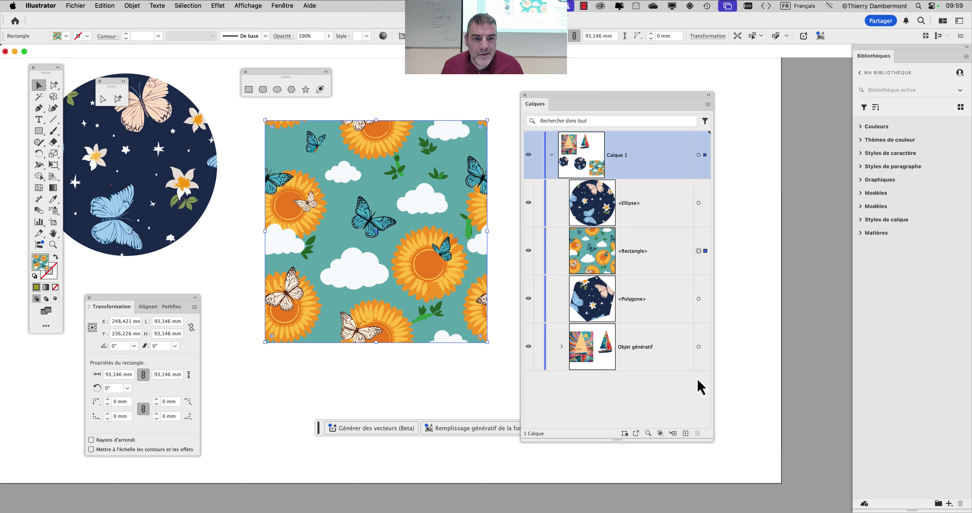
pyautogui.moveTo(573, 98); pyautogui.dragTo(671, 63)
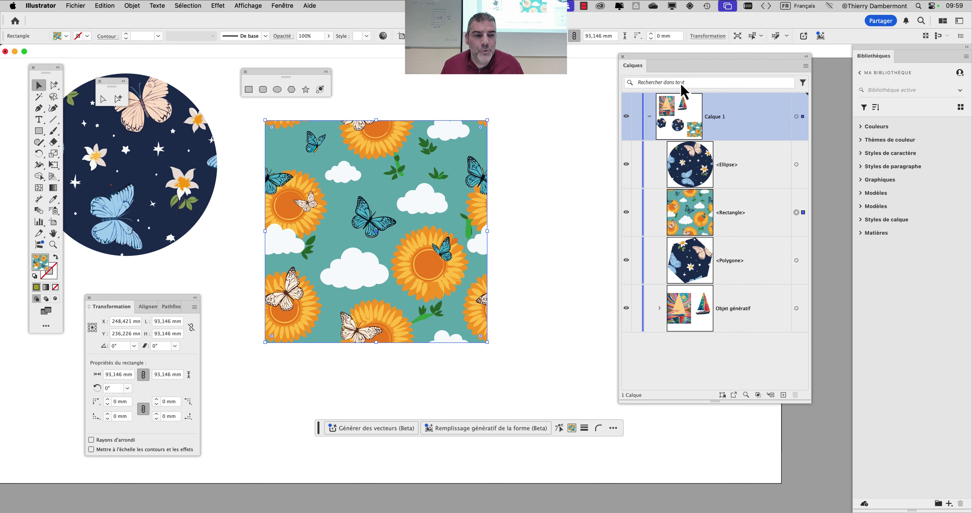
pyautogui.moveTo(809, 403); pyautogui.dragTo(808, 436)
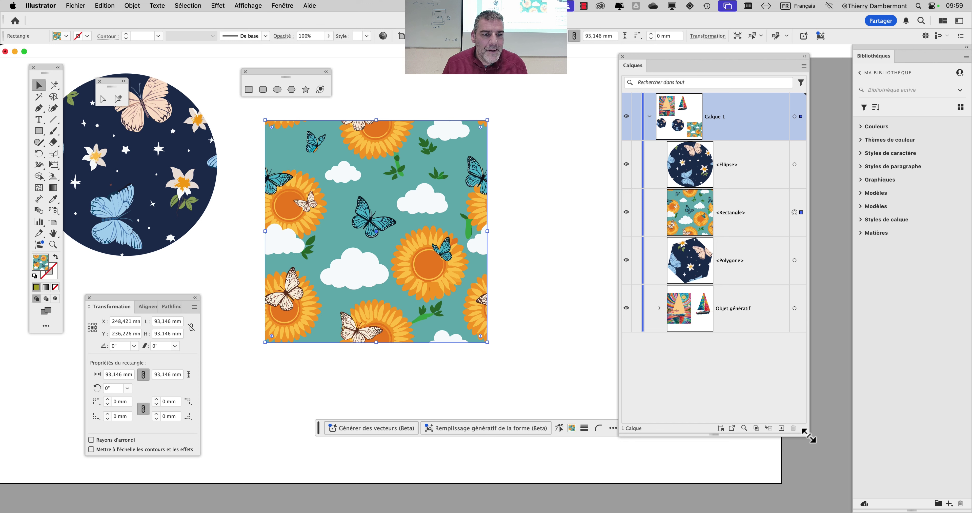
pyautogui.moveTo(663, 64); pyautogui.dragTo(684, 65)
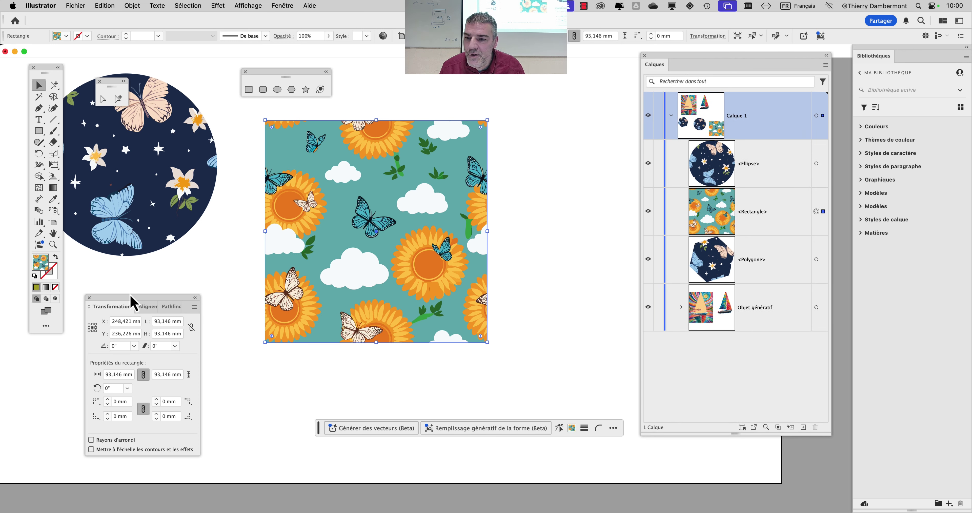